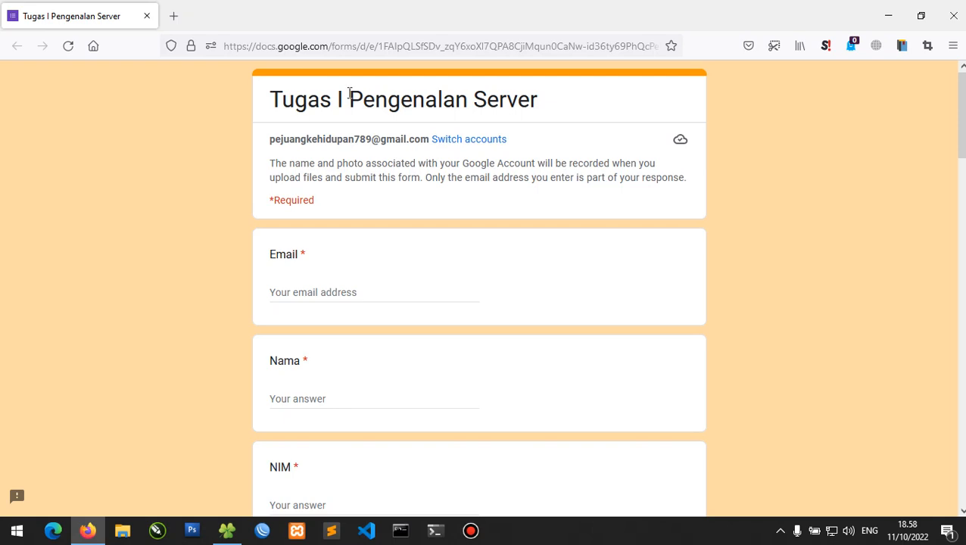
Step: Copy the Ubuntu OS download link from the form's Installasi Server Ubuntu section
drag(349, 93, 571, 97)
click(578, 109)
scroll(276, 284, down, 5)
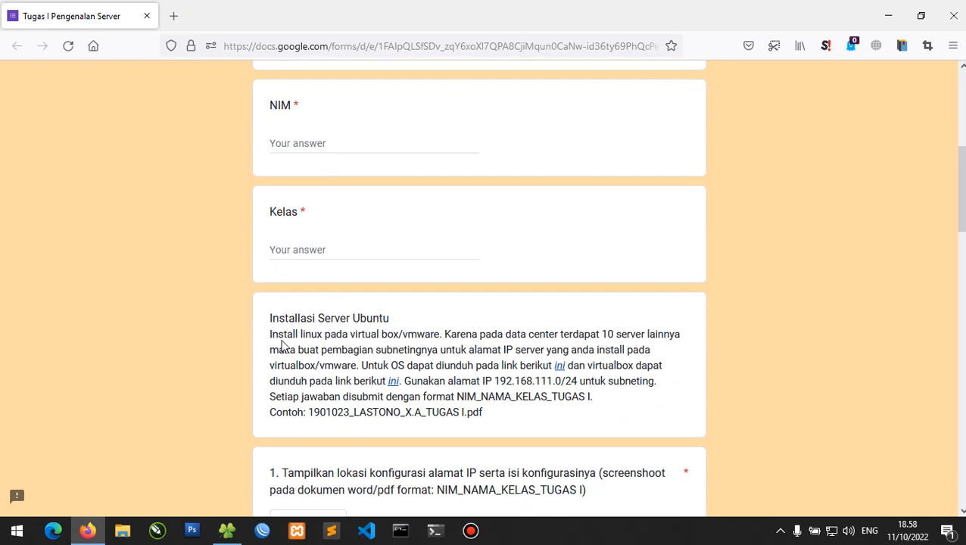
right_click(566, 369)
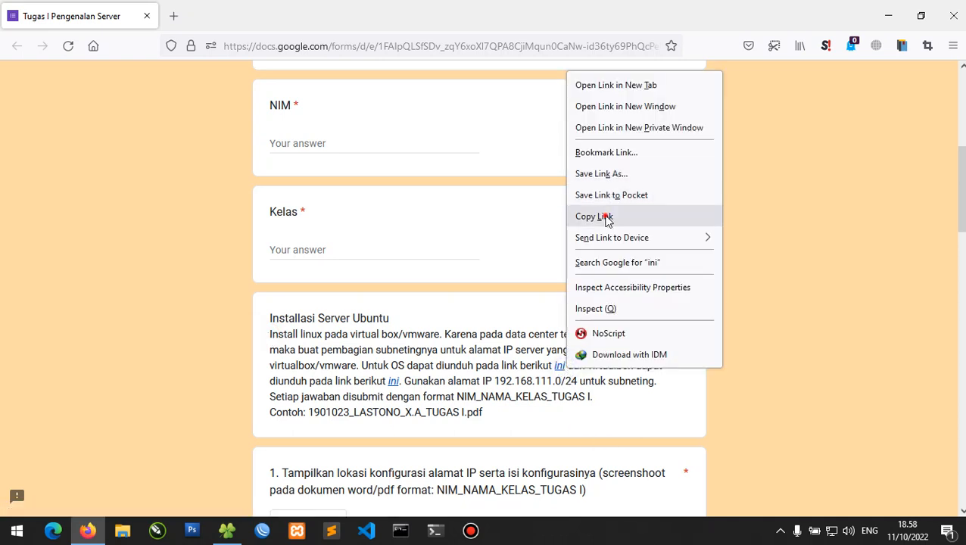
click(605, 216)
Step: Open Notepad, paste the copied Ubuntu download link into the blank document and maximize the window
key(super+r)
text(notepad)
key(Return)
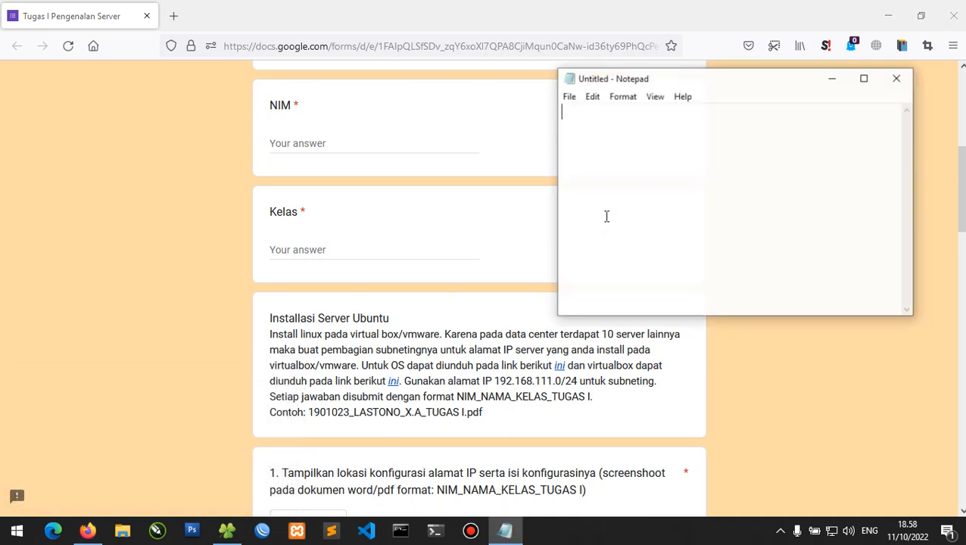
key(ctrl+v)
drag(764, 84, 711, 3)
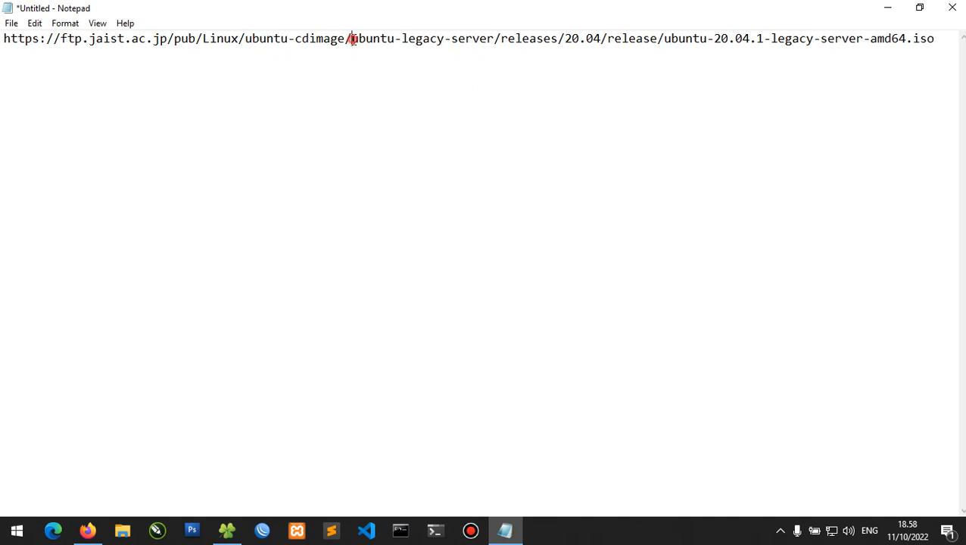
Step: Examine the distribution, release version and ISO file name in the pasted link, then minimize Notepad
drag(352, 39, 482, 38)
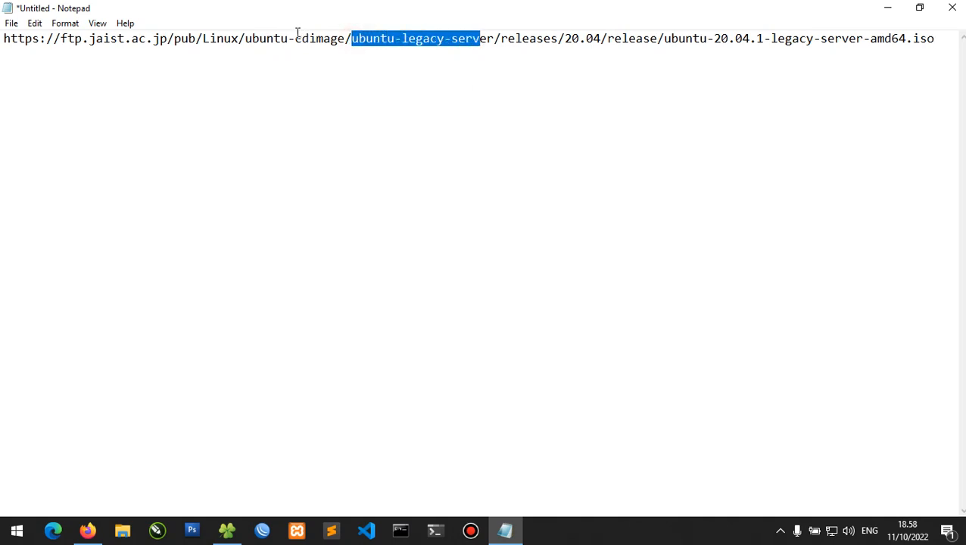
drag(295, 36, 495, 38)
drag(565, 38, 615, 36)
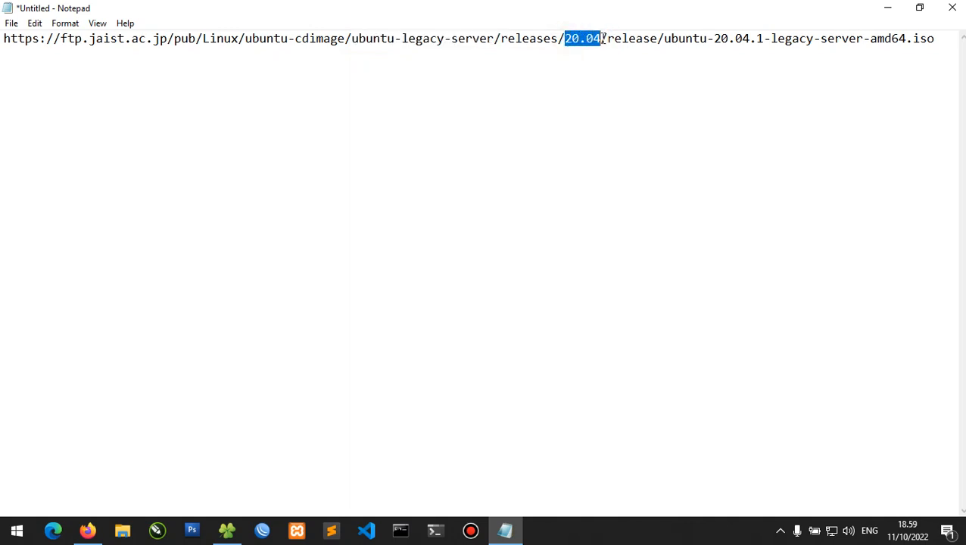
click(663, 69)
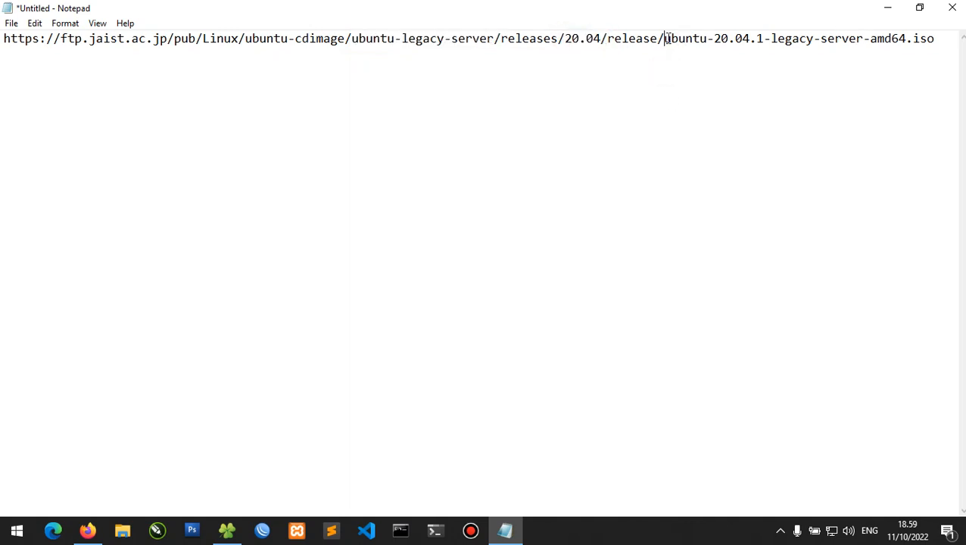
drag(665, 37, 929, 38)
click(893, 9)
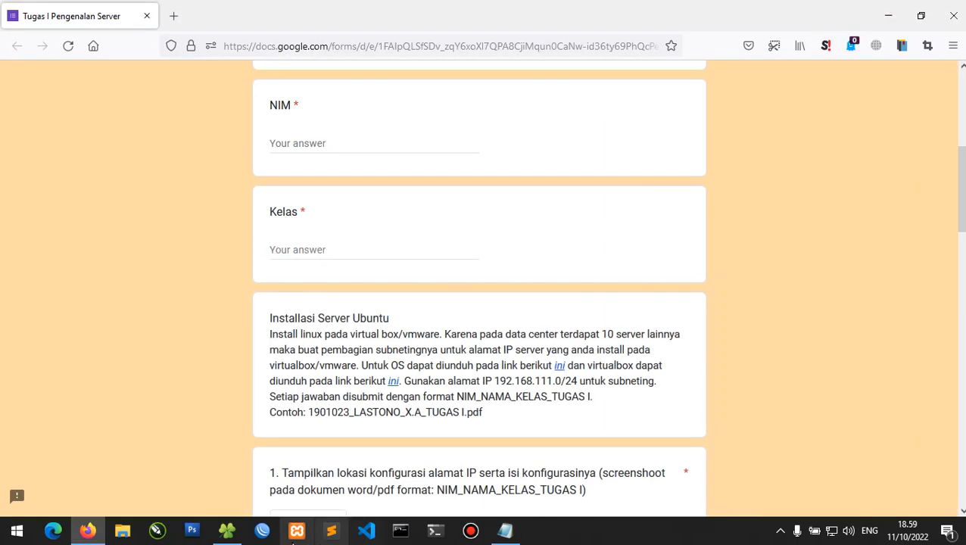
Step: Check the properties of the ubuntu-20.04.1-legacy-server-amd64 file in the Downloads folder, then return to the form
click(227, 530)
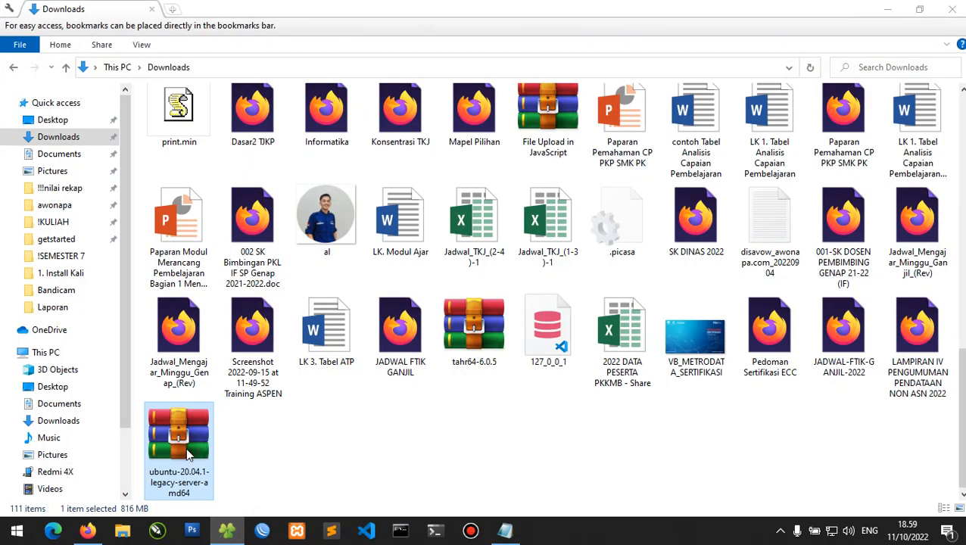
key(alt+Return)
click(440, 152)
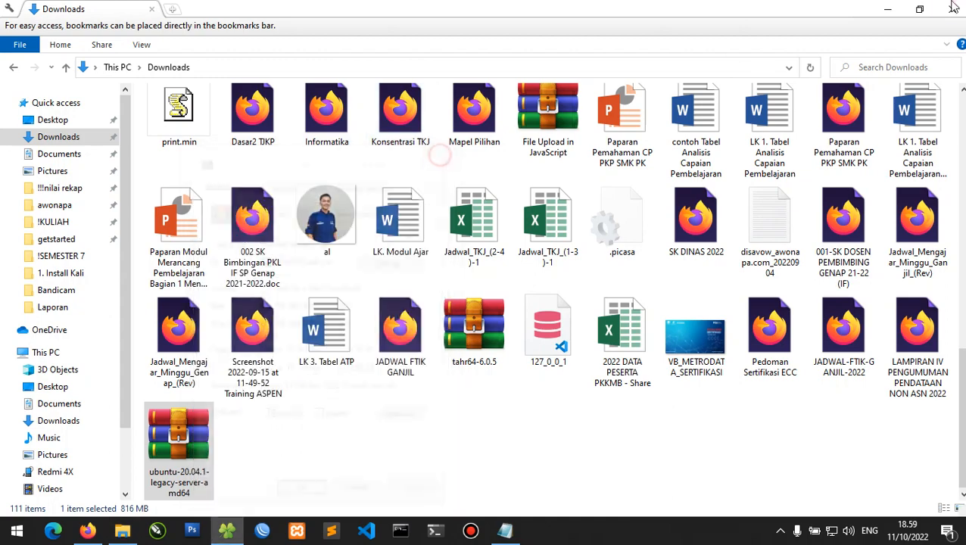
click(952, 7)
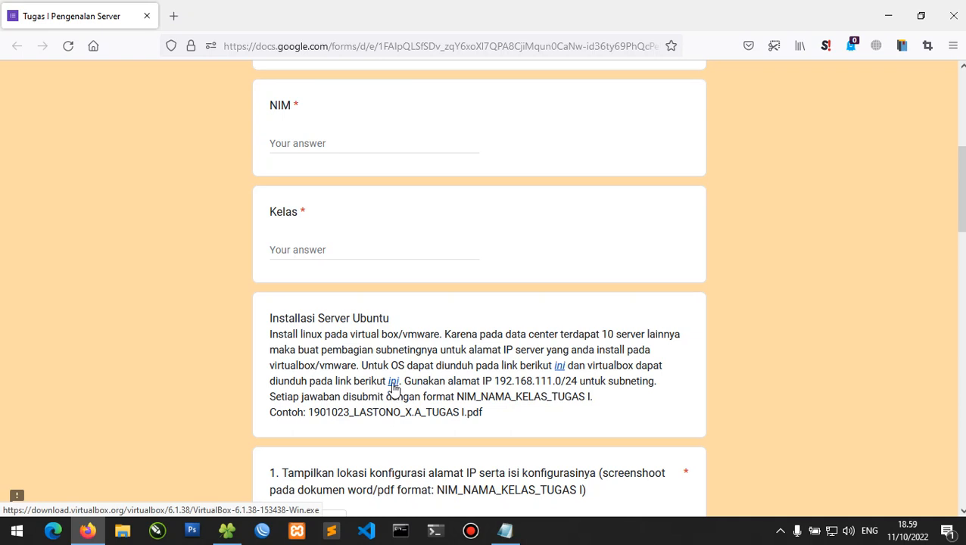
Step: Review the form's VirtualBox/VMware requirement, then switch to Oracle VM VirtualBox by launching it through the system search
drag(270, 366, 355, 368)
click(354, 367)
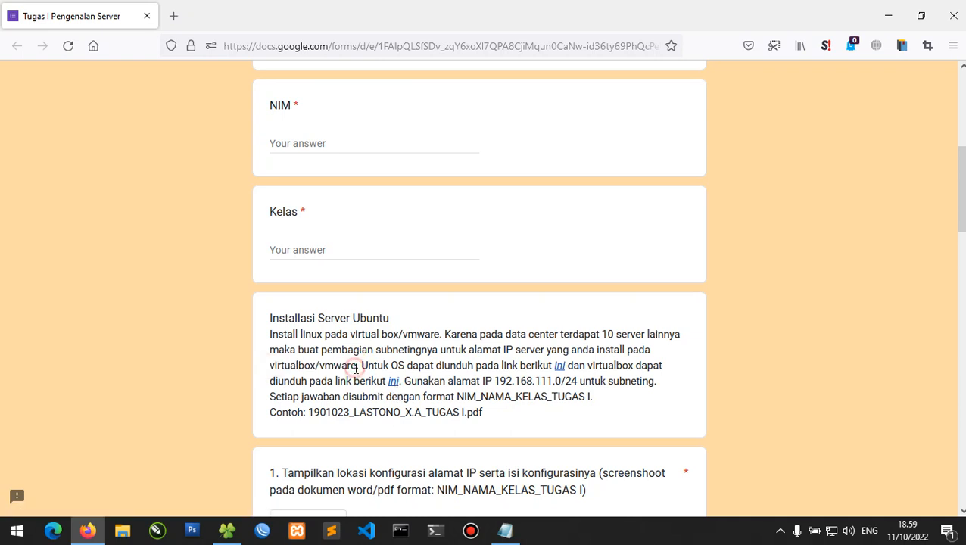
click(17, 530)
text(viru)
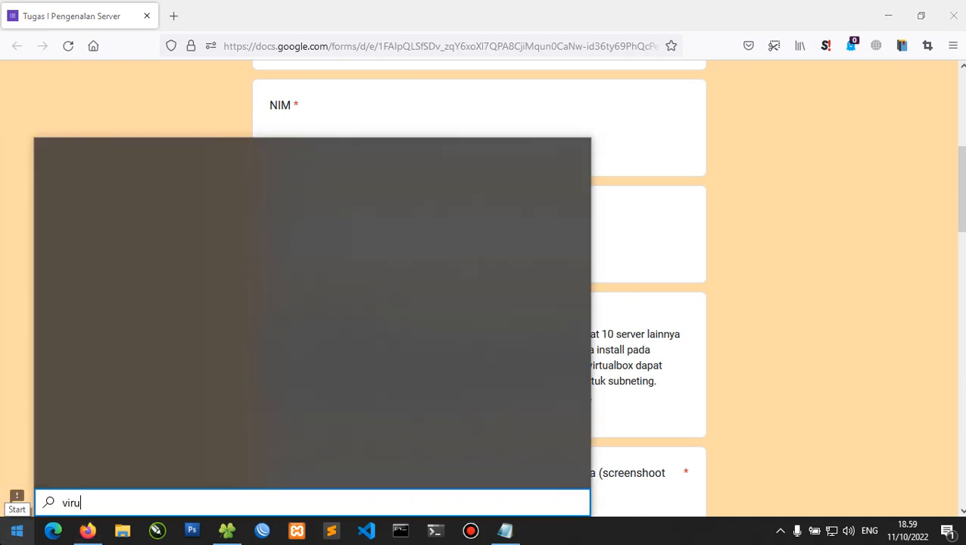
key(BackSpace)
key(Return)
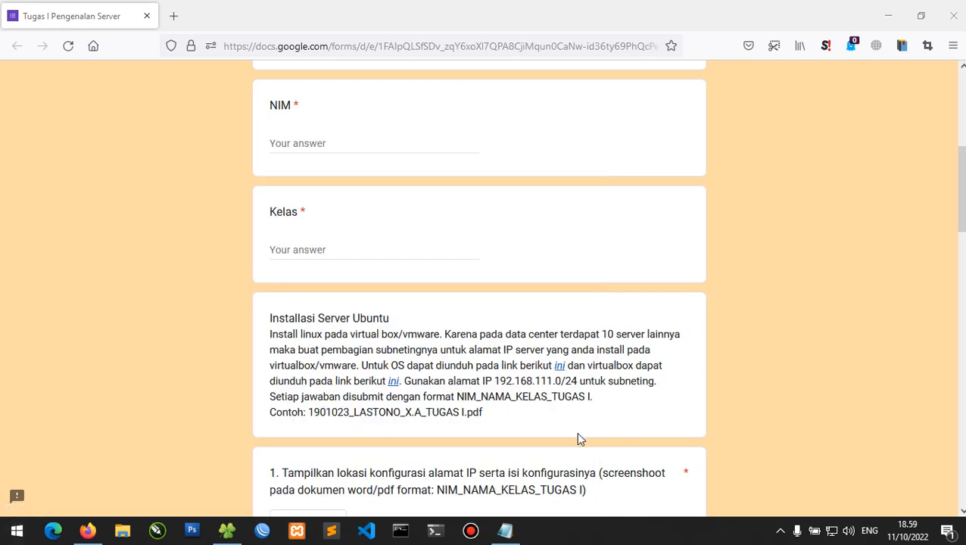
scroll(425, 369, down, 3)
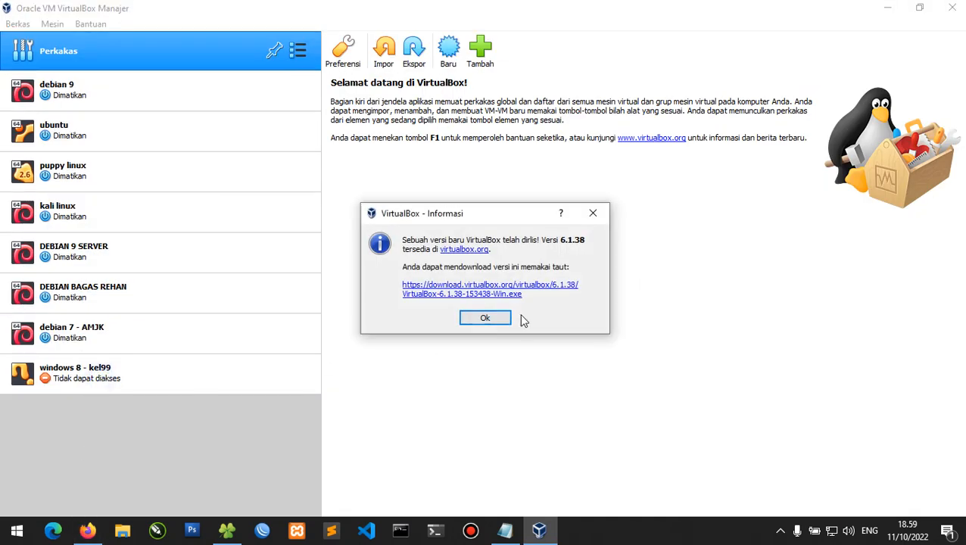
Step: Dismiss the VirtualBox update notice and remove the inaccessible "windows 8 - kel99" virtual machine
click(491, 317)
click(115, 386)
right_click(115, 382)
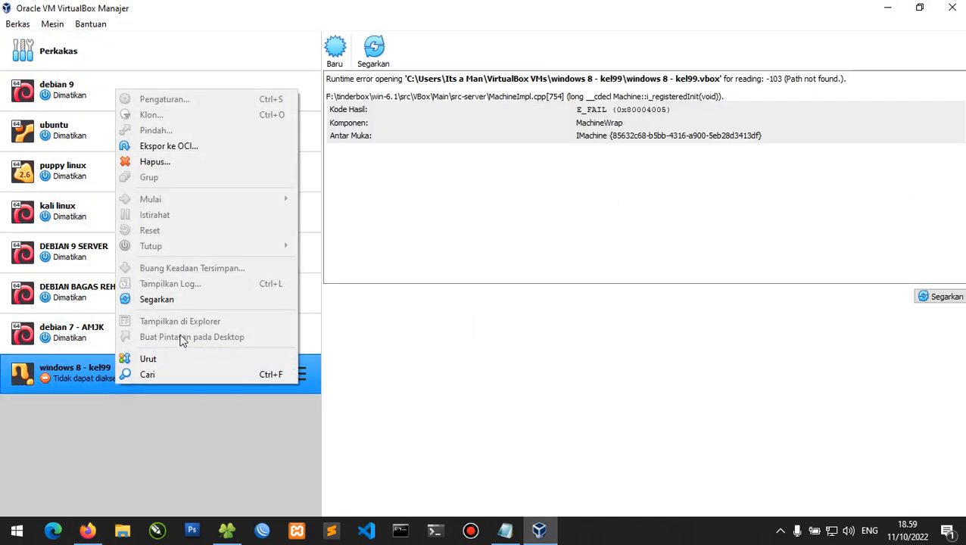
click(152, 159)
click(454, 313)
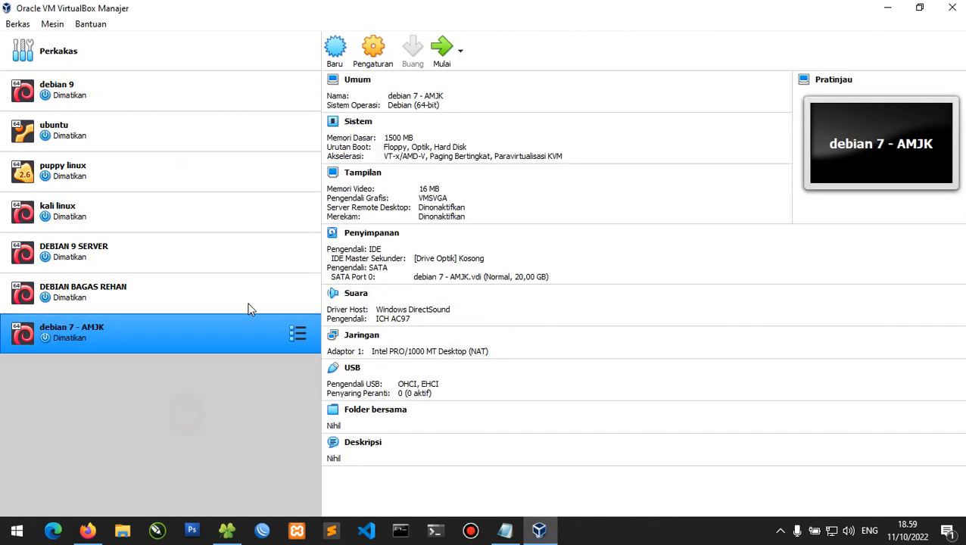
Step: Start a new virtual machine named "ubuntu server" with type Linux and version Ubuntu (64-bit), keeping the default machine folder
click(333, 49)
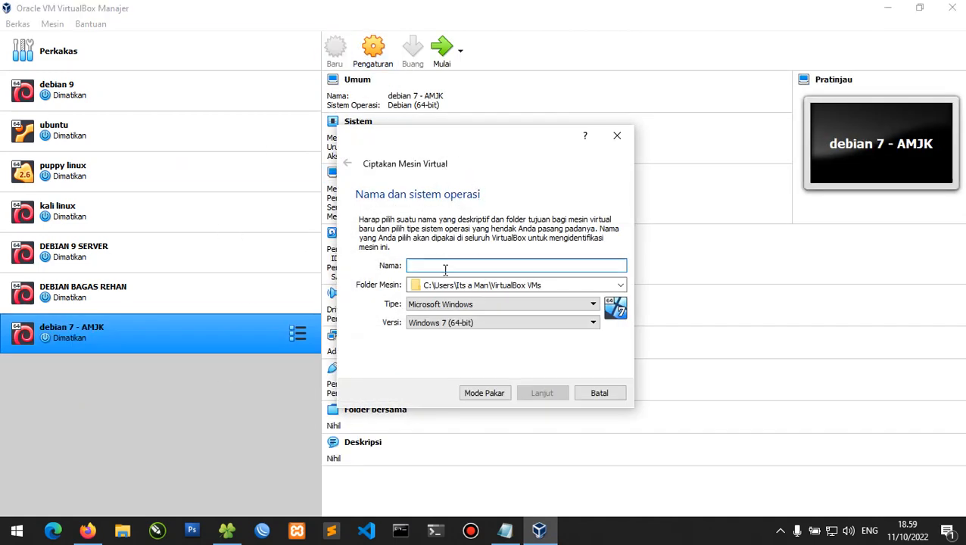
text(ubuntu server)
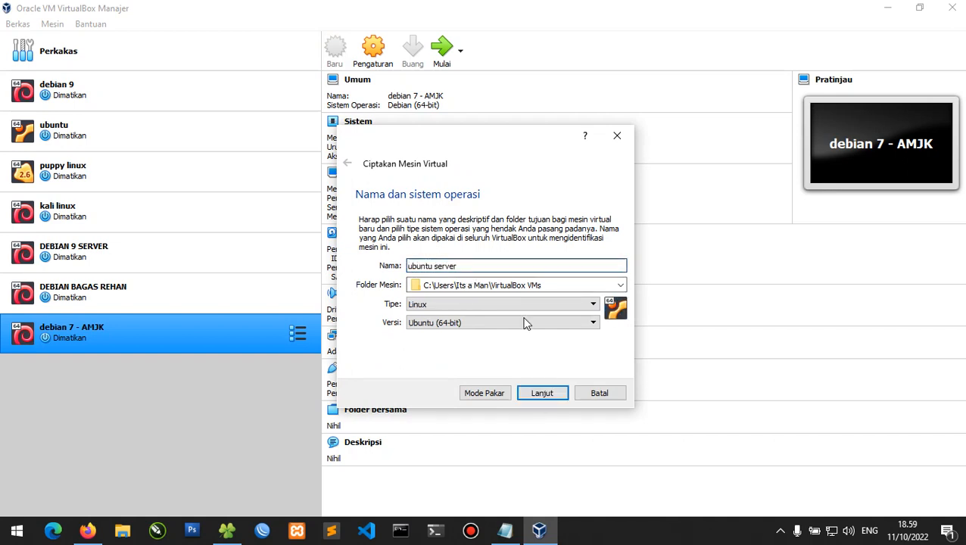
click(543, 285)
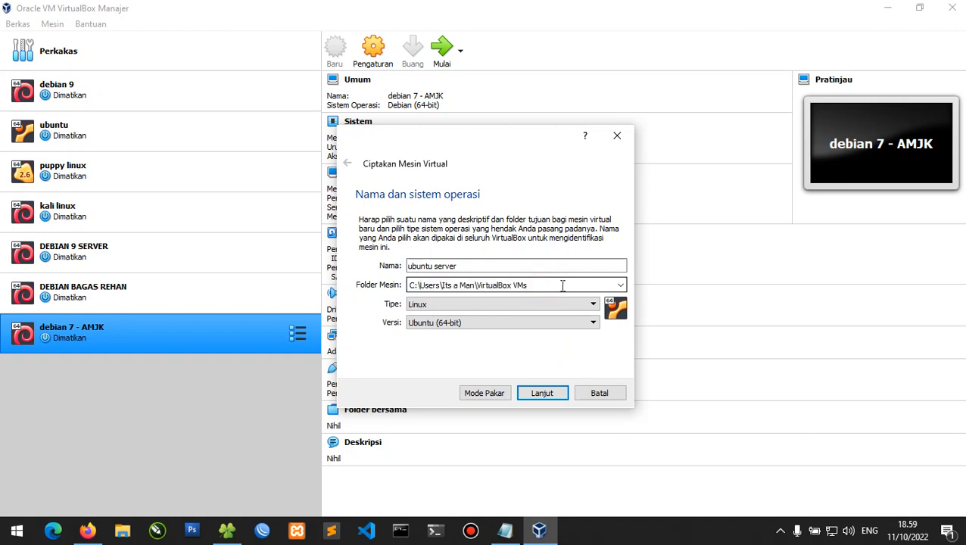
click(542, 393)
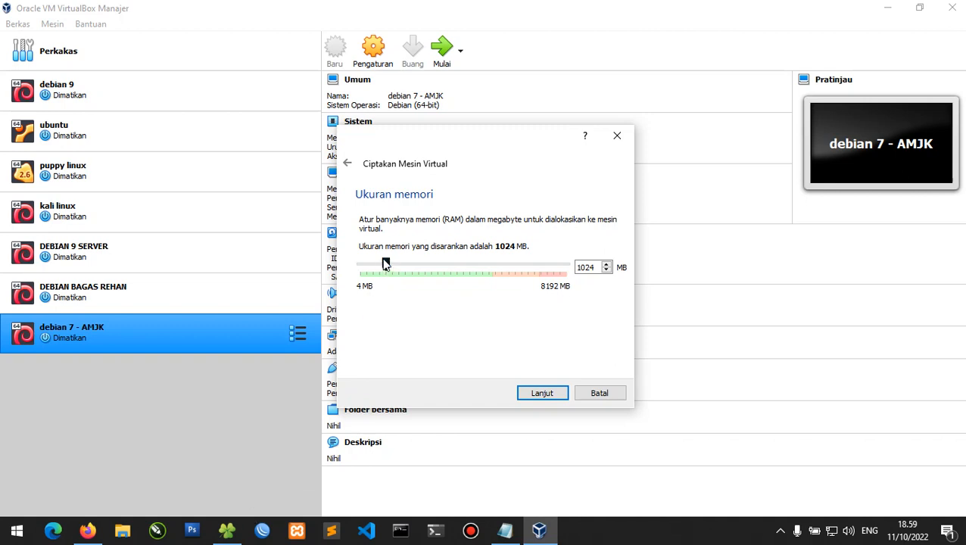
Step: Set the new virtual machine's memory size to 1512 MB and continue to the hard disk settings
double_click(587, 267)
text(1512)
click(554, 394)
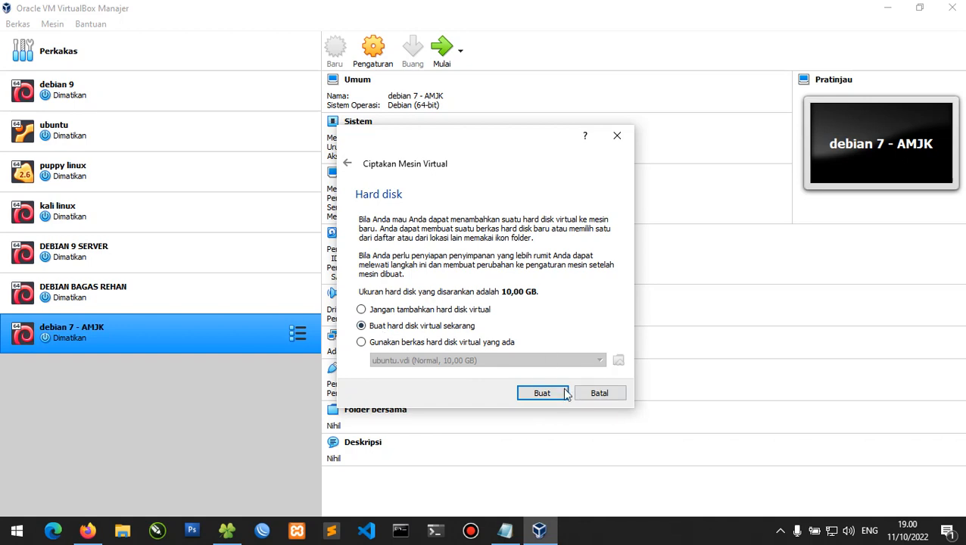
Step: Create a dynamically allocated VDI virtual hard disk of 10.00 GB for the new machine
click(543, 393)
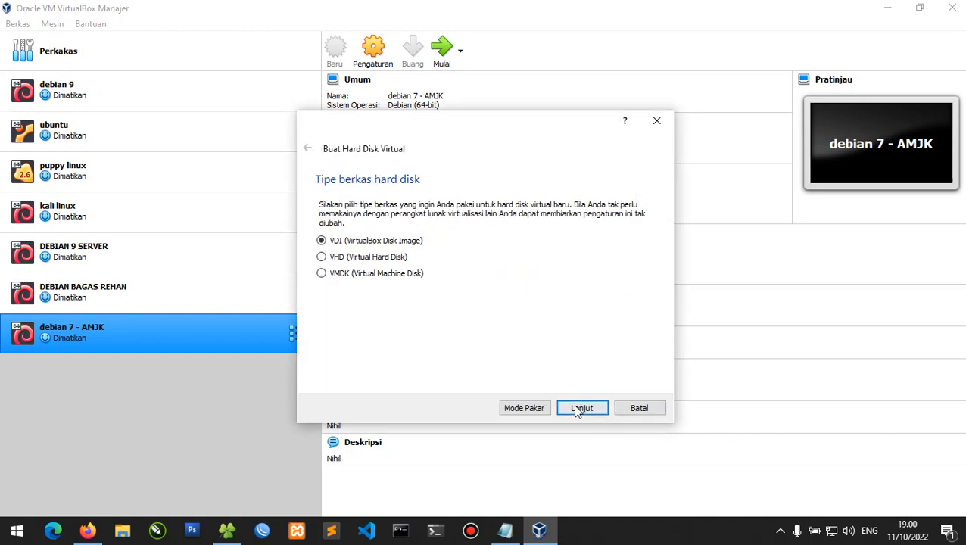
click(575, 411)
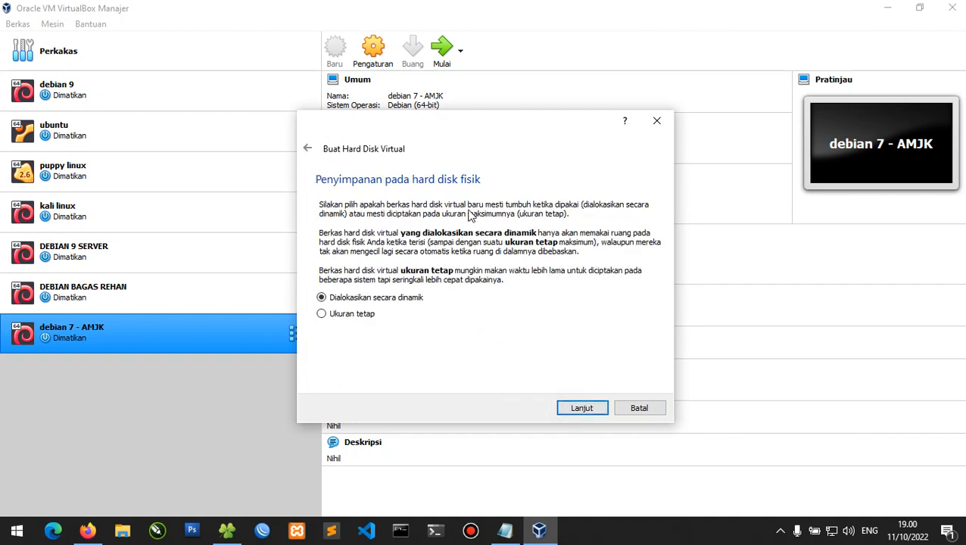
click(583, 408)
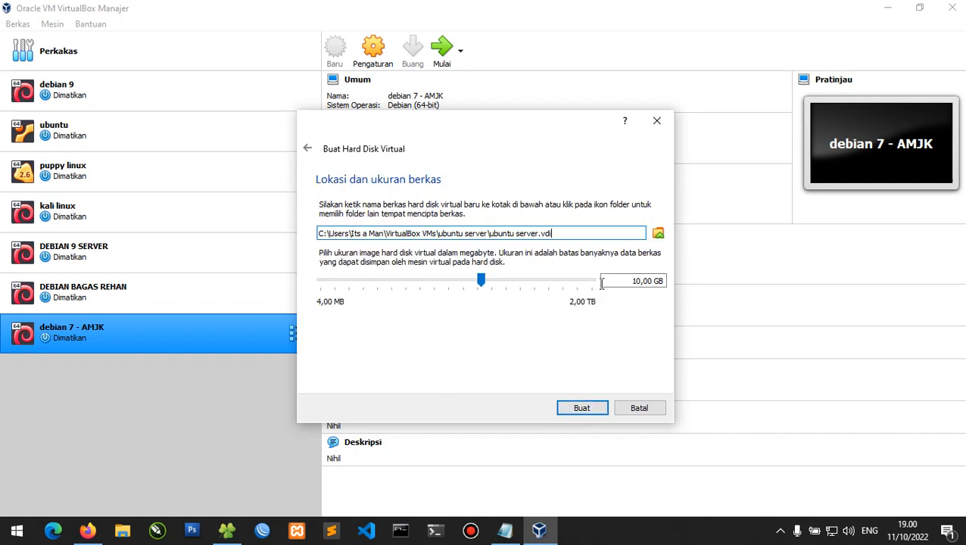
drag(616, 282, 527, 292)
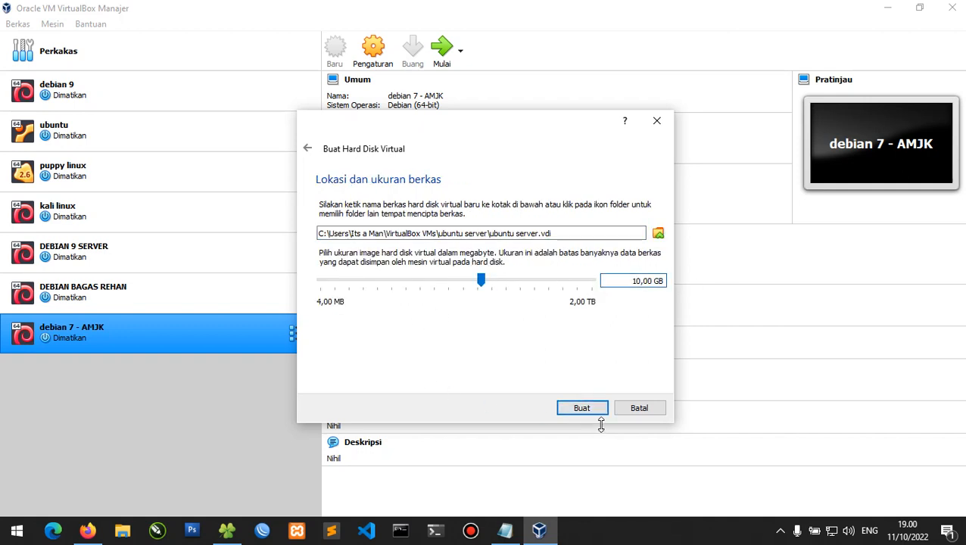
click(581, 409)
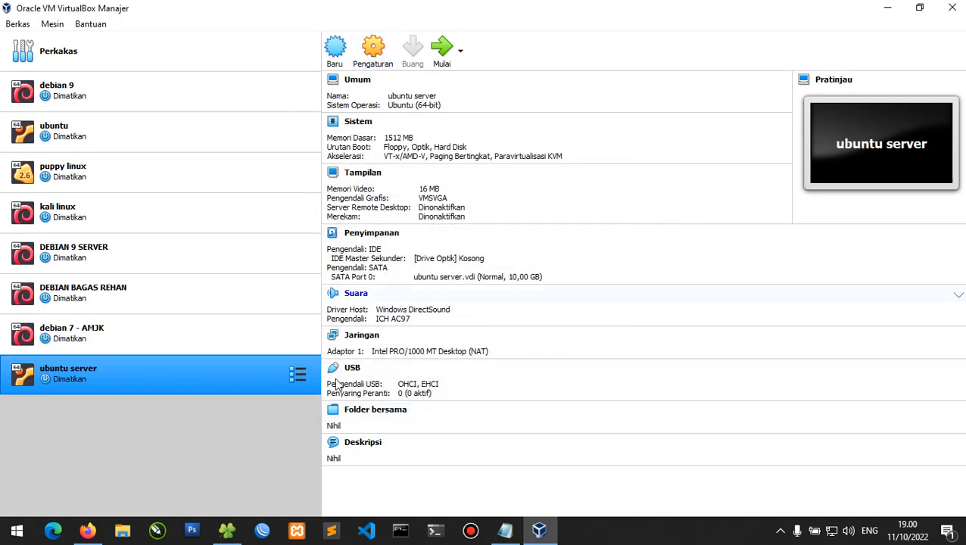
Step: Open the settings of the ubuntu server machine and set its processor count to 2
click(369, 236)
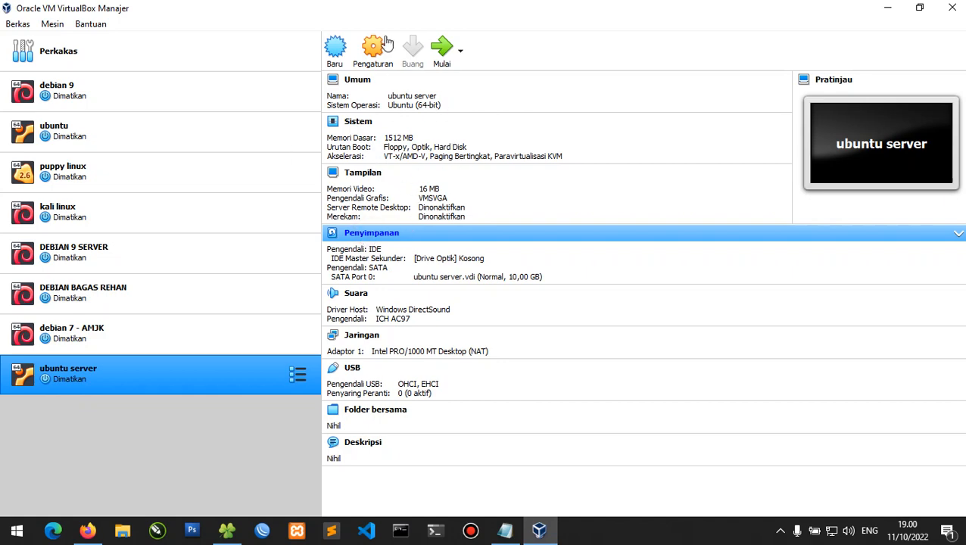
click(290, 133)
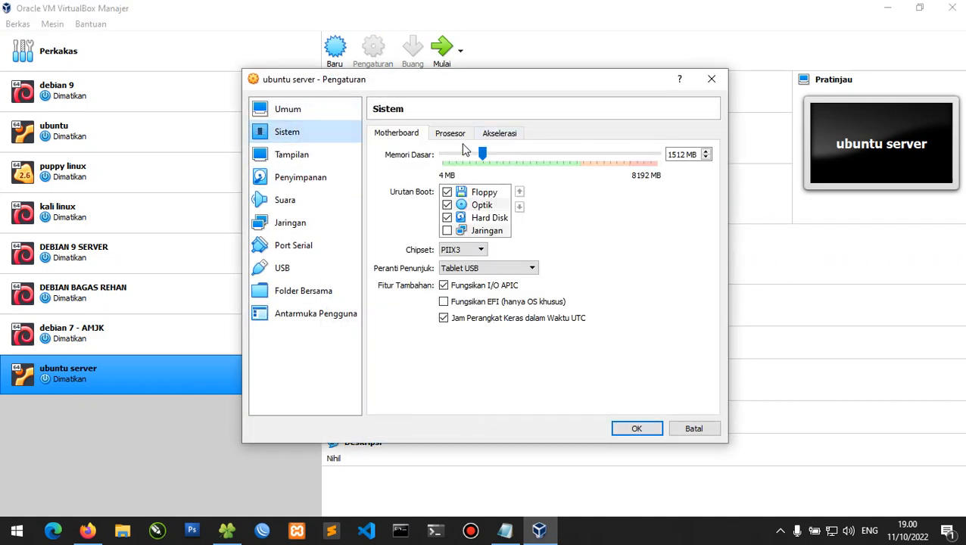
click(457, 135)
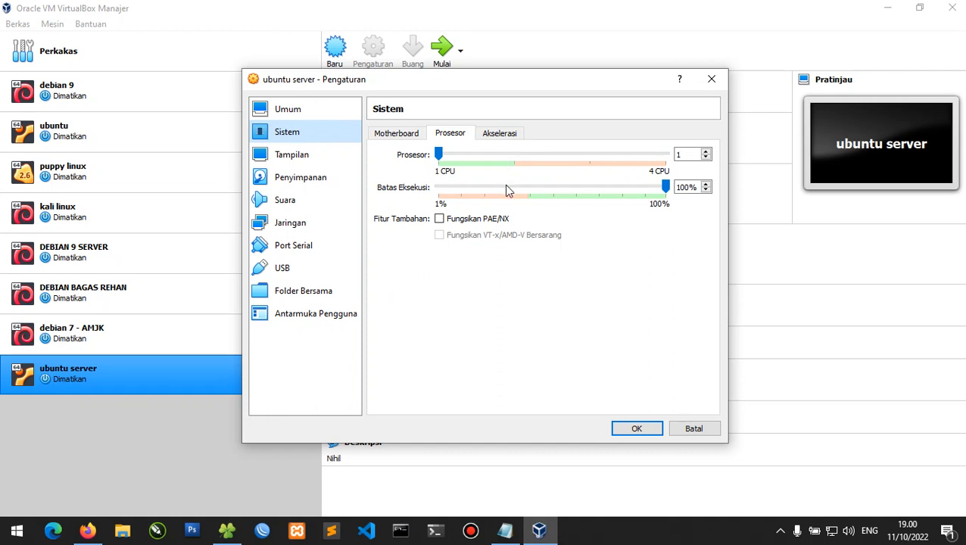
click(512, 160)
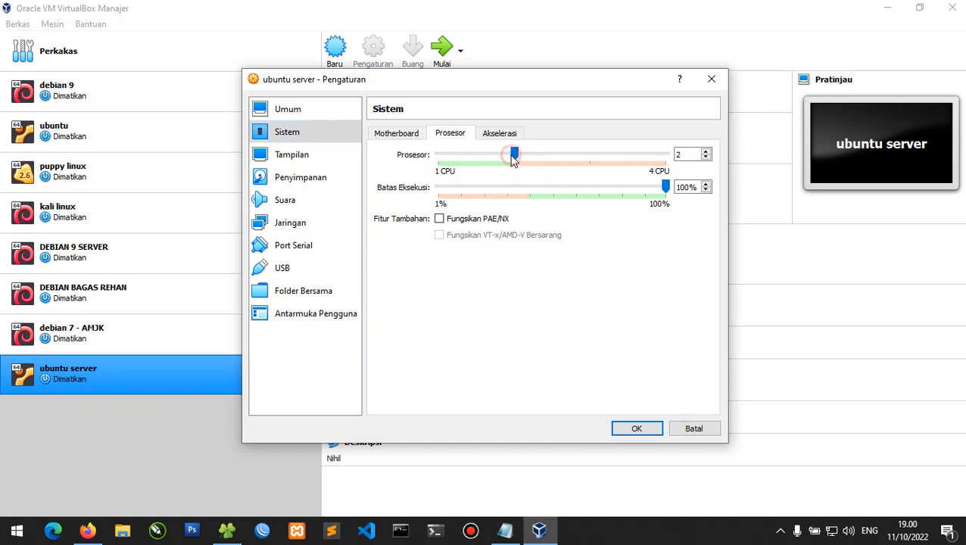
Step: Attach the ubuntu-20.04.1-legacy-server-amd64 disc image from Downloads to the machine's empty IDE optical drive
click(311, 179)
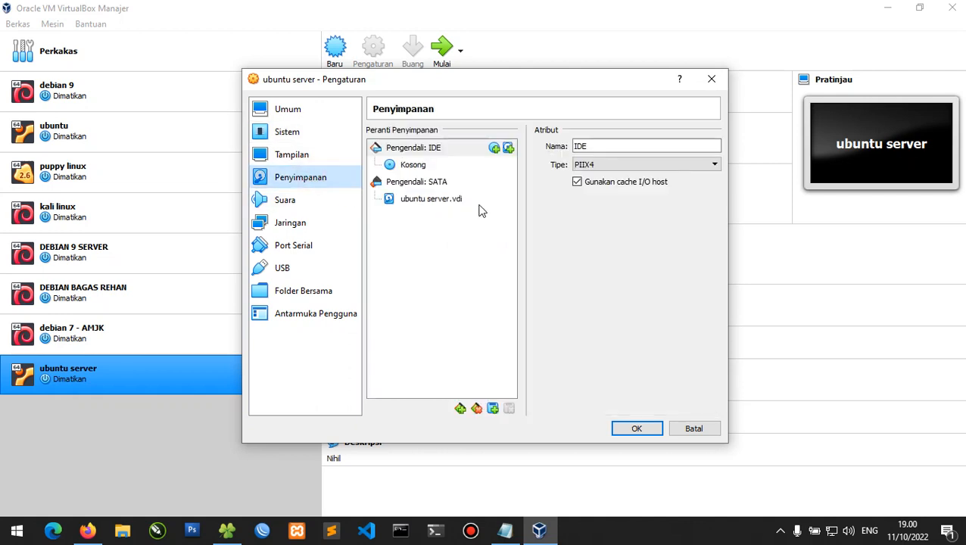
click(454, 167)
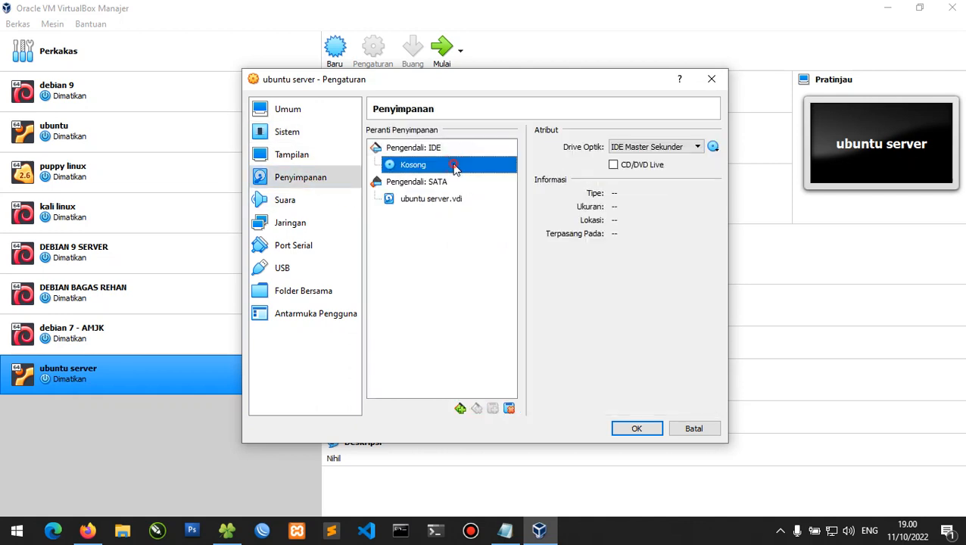
click(713, 148)
click(745, 182)
scroll(286, 219, up, 3)
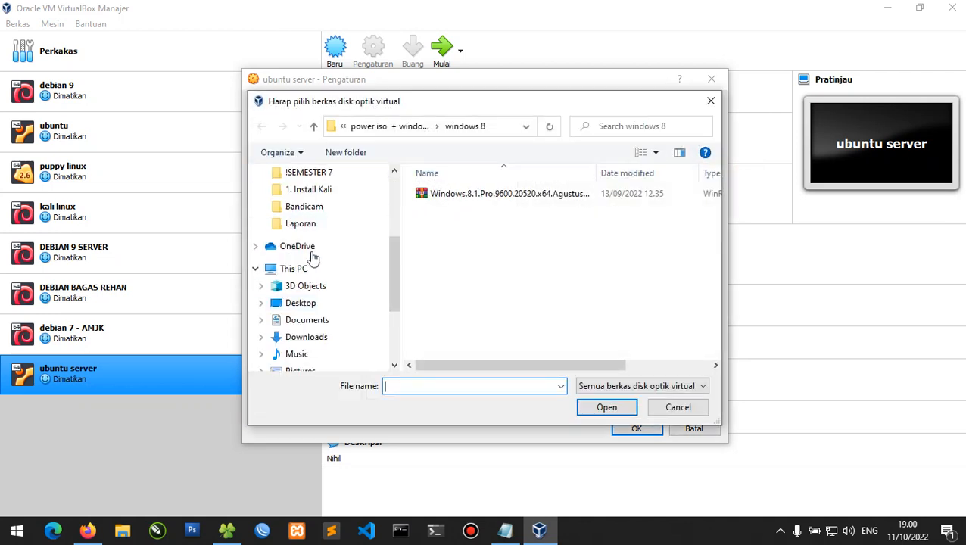
click(322, 339)
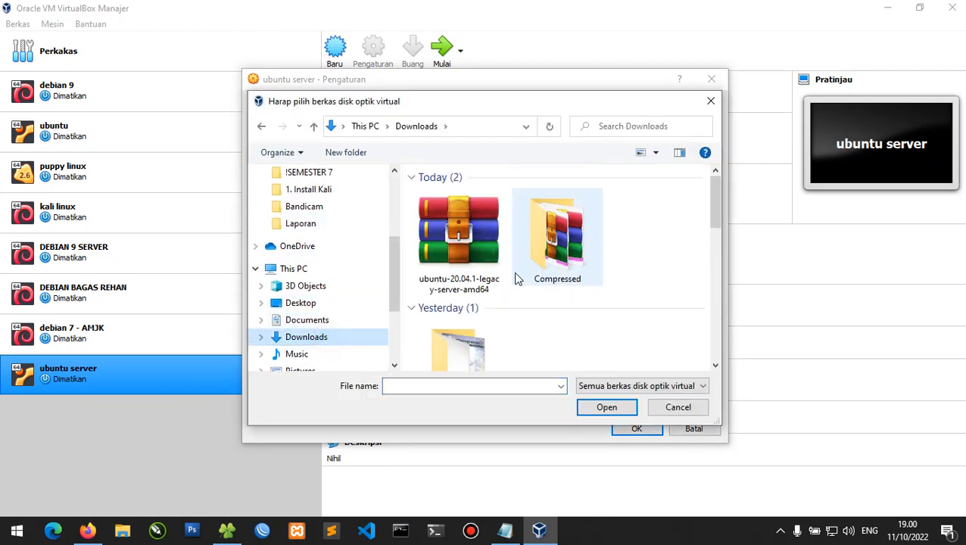
click(448, 279)
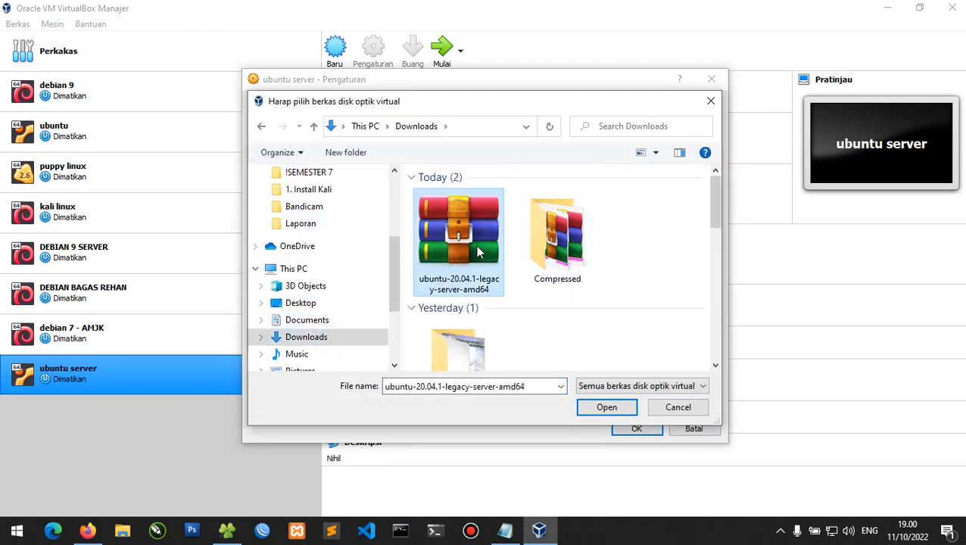
click(607, 408)
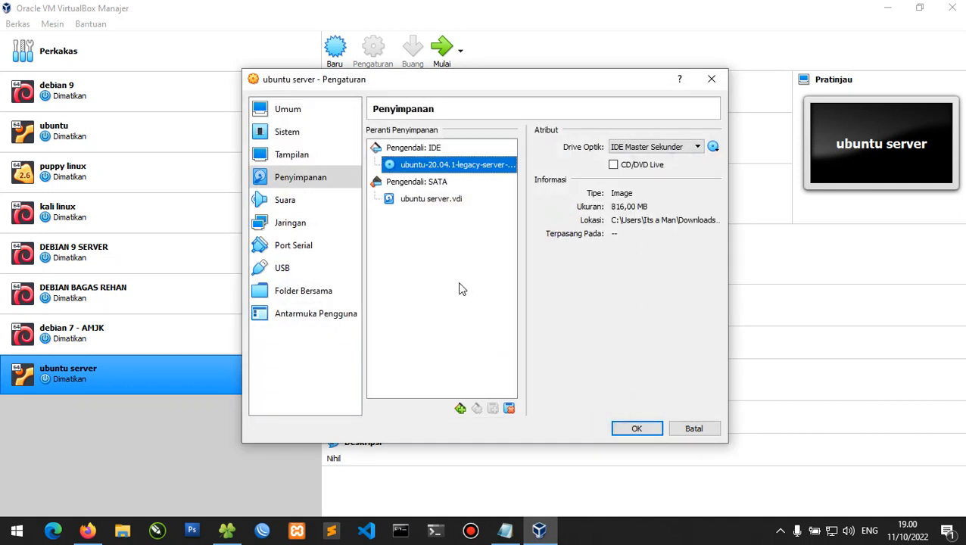
Step: Set network adapter 1 to Adaptor Ter-bridge (bridged) using the Realtek PCIe FE Family Controller
click(293, 225)
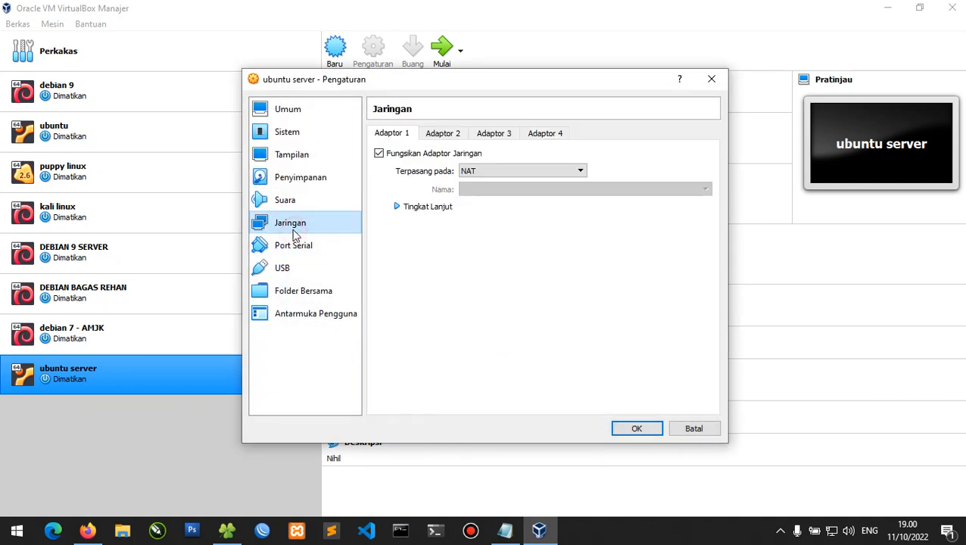
click(486, 172)
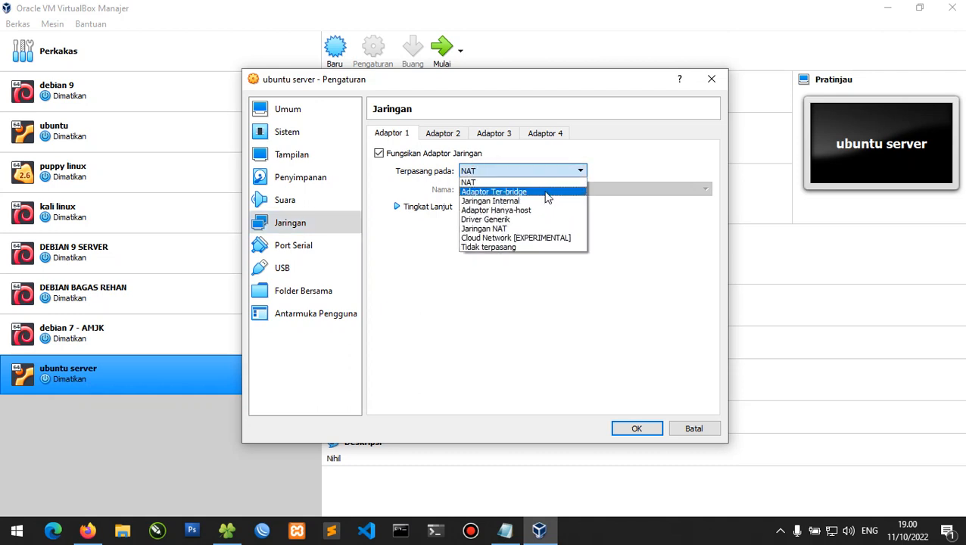
click(546, 193)
click(526, 191)
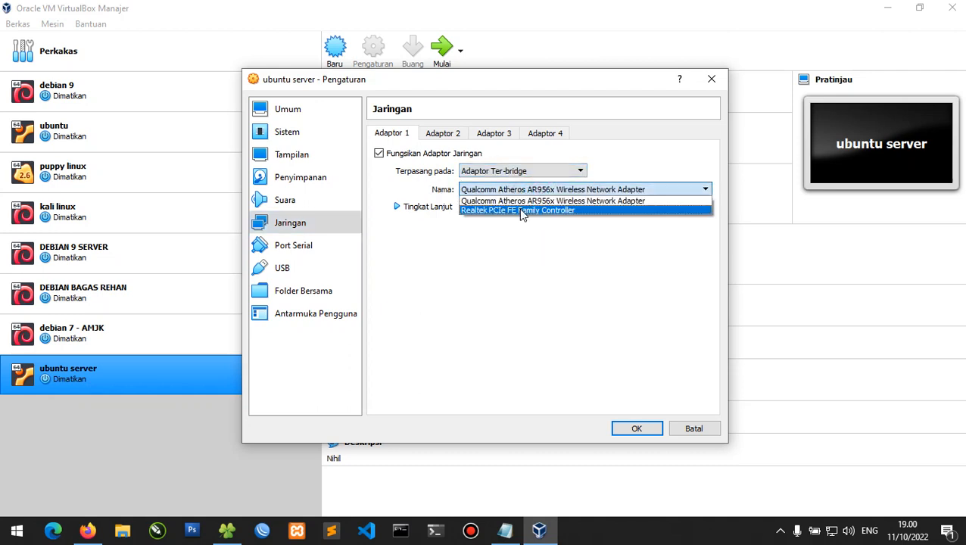
click(520, 210)
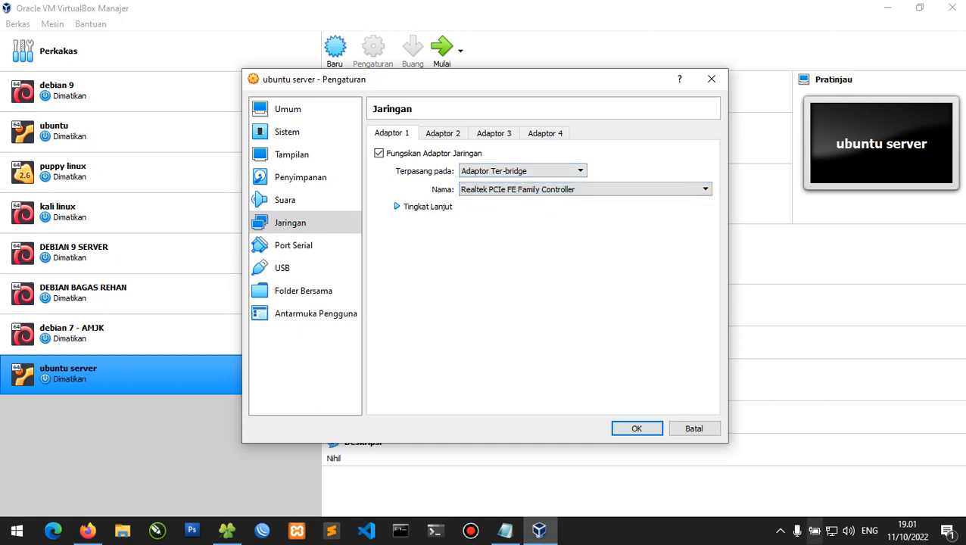
Step: Enable network adapter 2 as Adaptor Hanya-host (host-only) with the VirtualBox Host-Only Ethernet Adapter, and save the machine settings
click(439, 133)
click(395, 153)
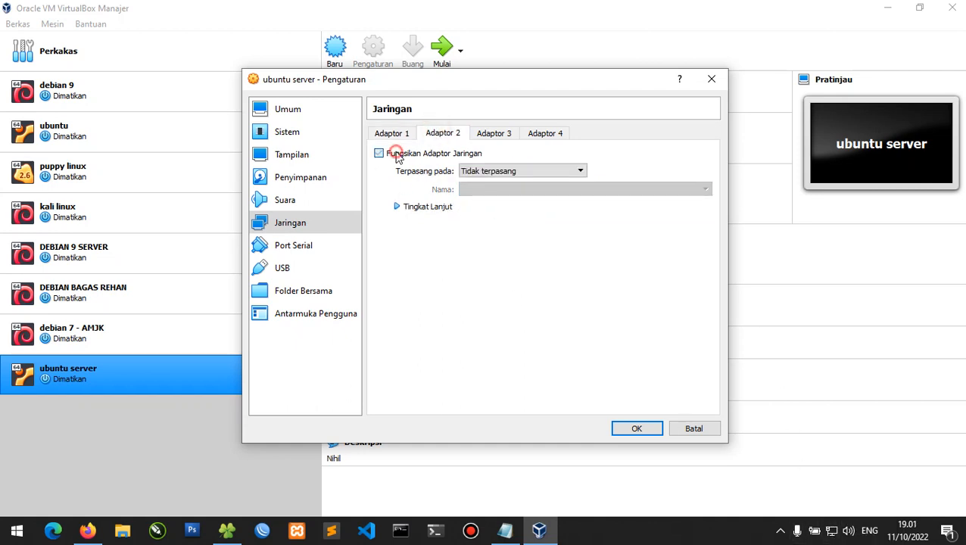
click(493, 171)
click(498, 211)
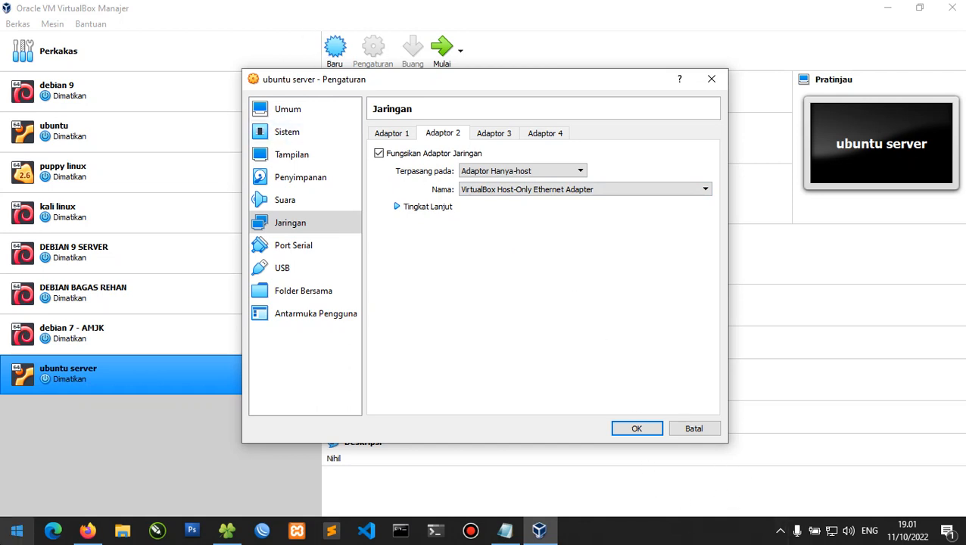
click(17, 530)
click(445, 264)
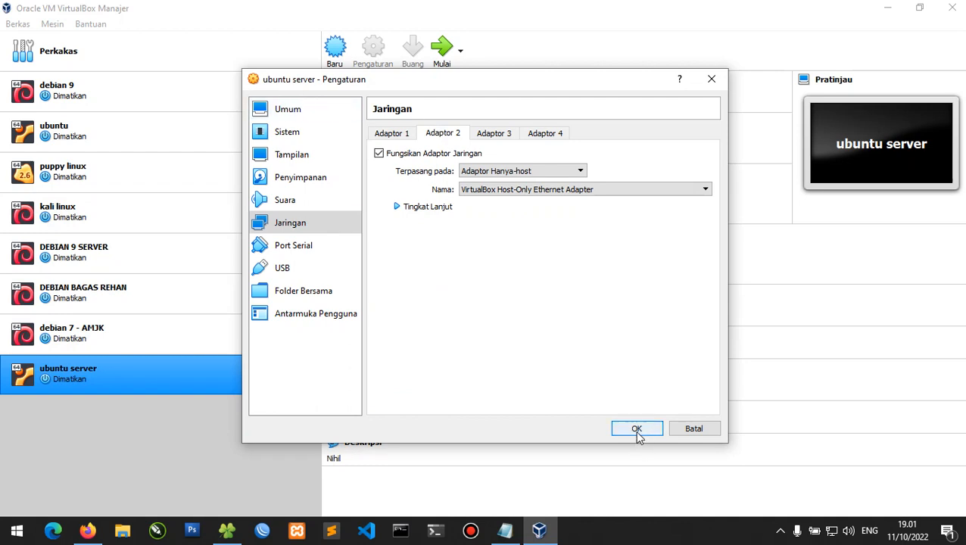
click(401, 137)
click(447, 134)
click(643, 430)
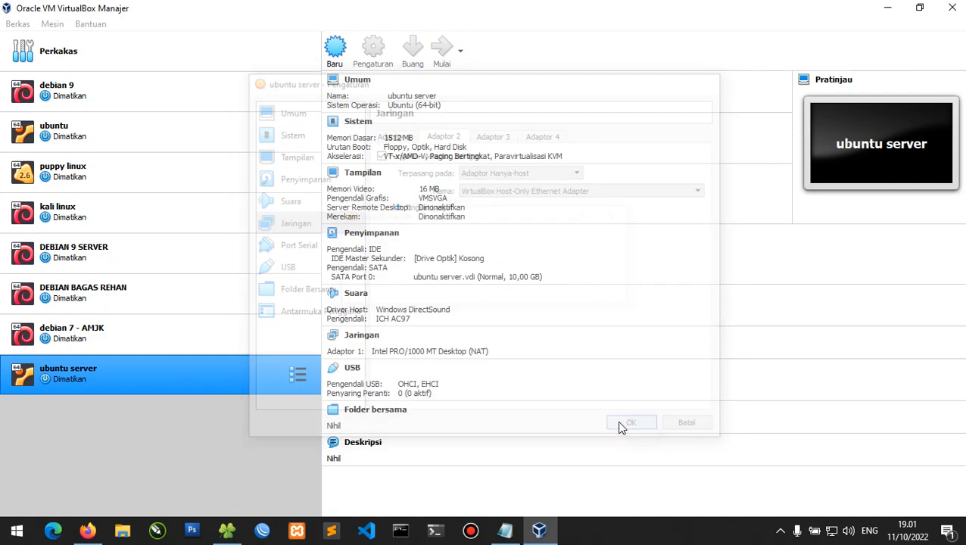
Step: Start the ubuntu server machine, choose English in the boot menu and launch Install Ubuntu Server
click(442, 50)
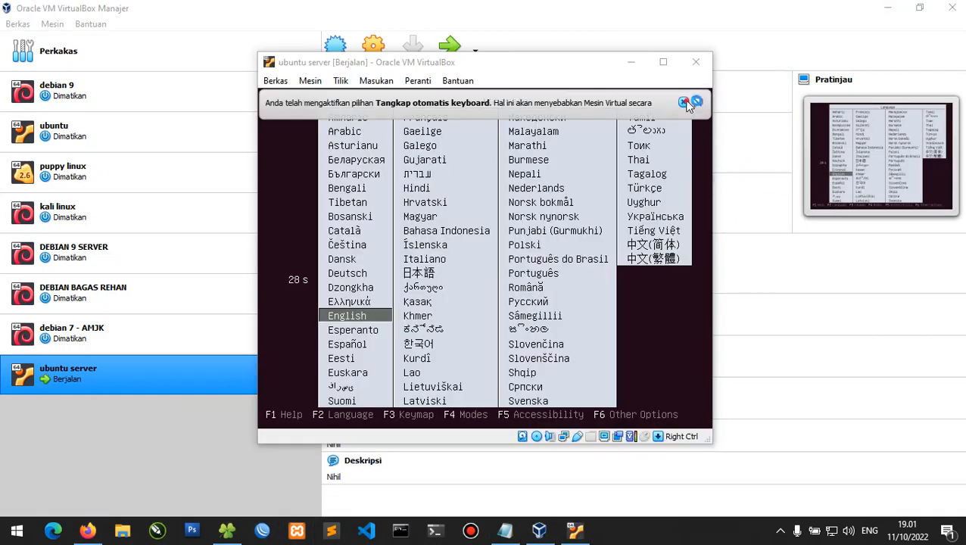
click(887, 7)
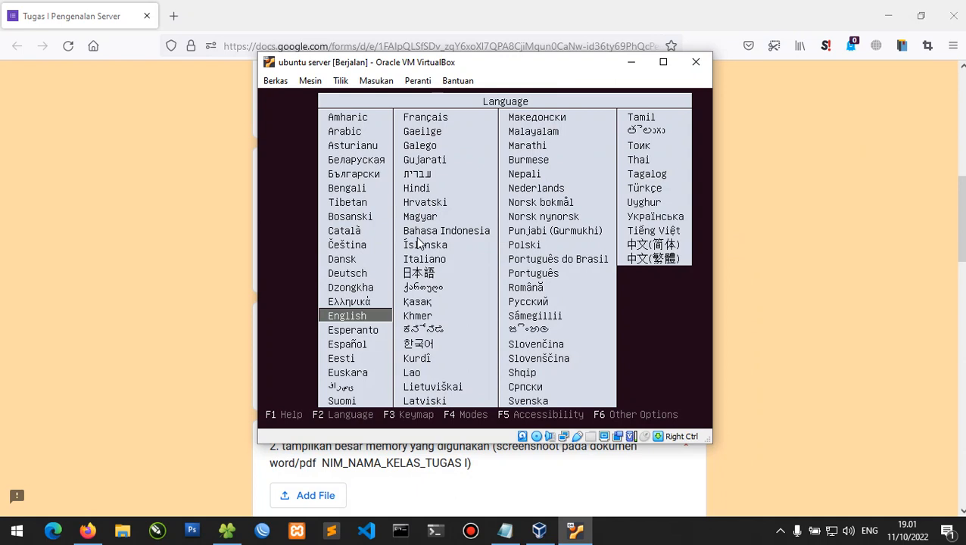
key(Return)
key(Down)
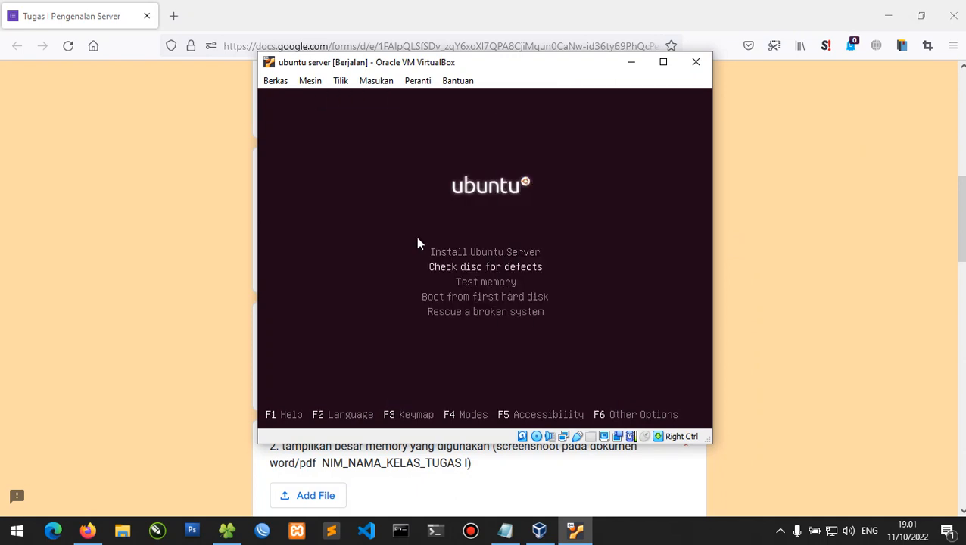
key(Up)
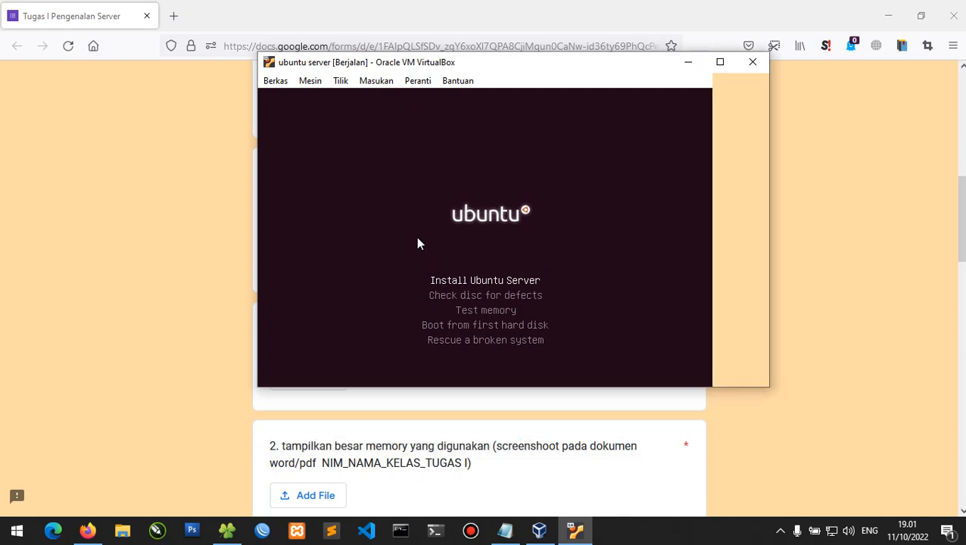
key(Return)
Step: Move the virtual machine window to a clearer spot and choose English as the installation language
drag(538, 63, 470, 45)
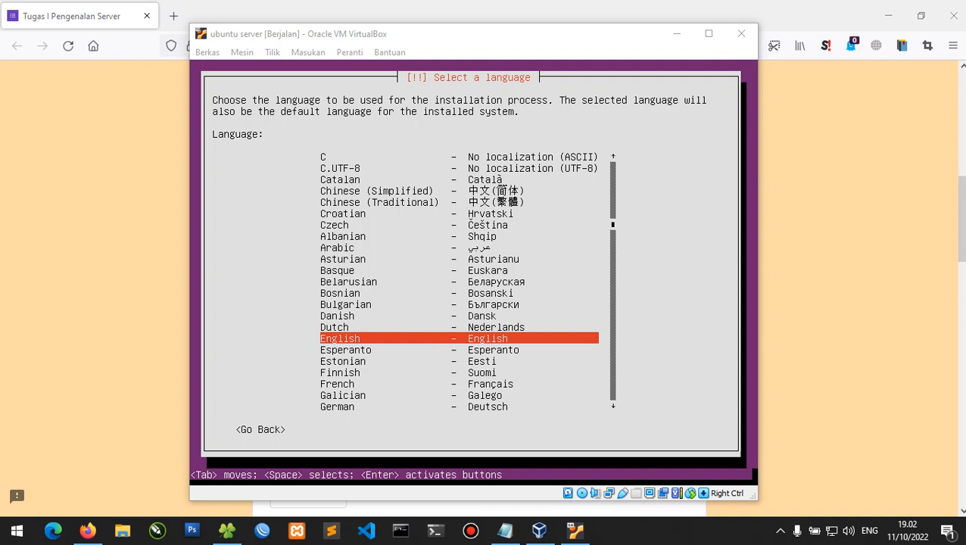
click(567, 179)
key(Return)
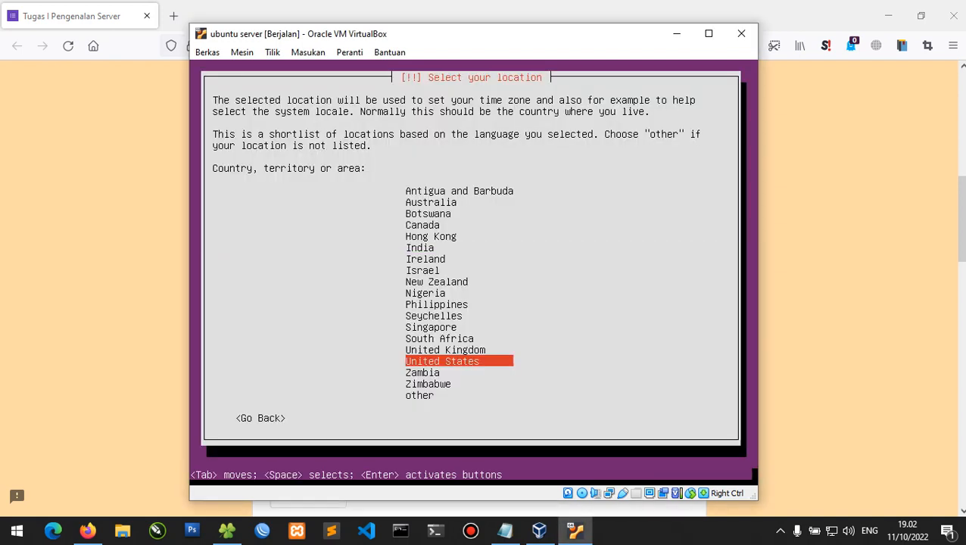
Step: Set the location to Indonesia under other > Asia and base the locale on United States (en_US.UTF-8)
key(Down)
key(Down)
key(Down)
key(Return)
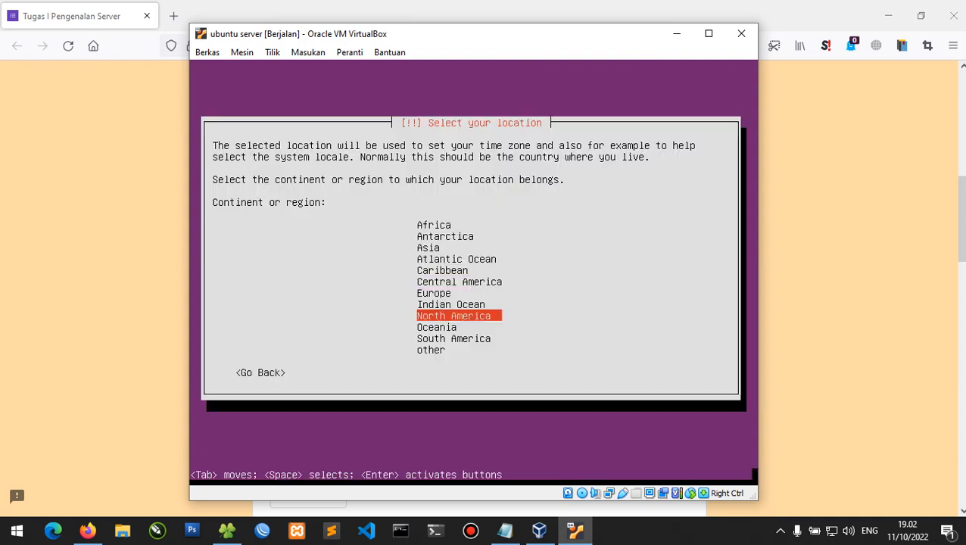
key(Home)
key(Return)
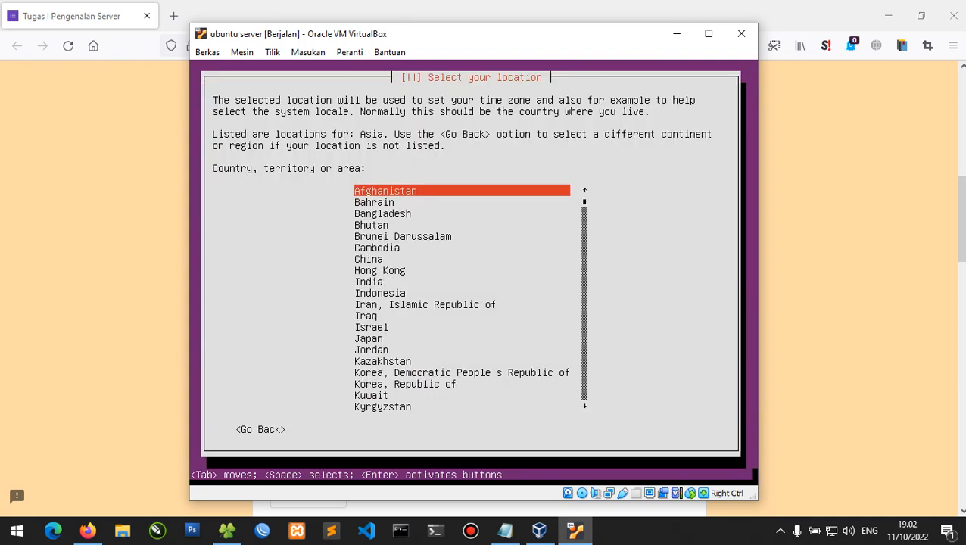
key(i)
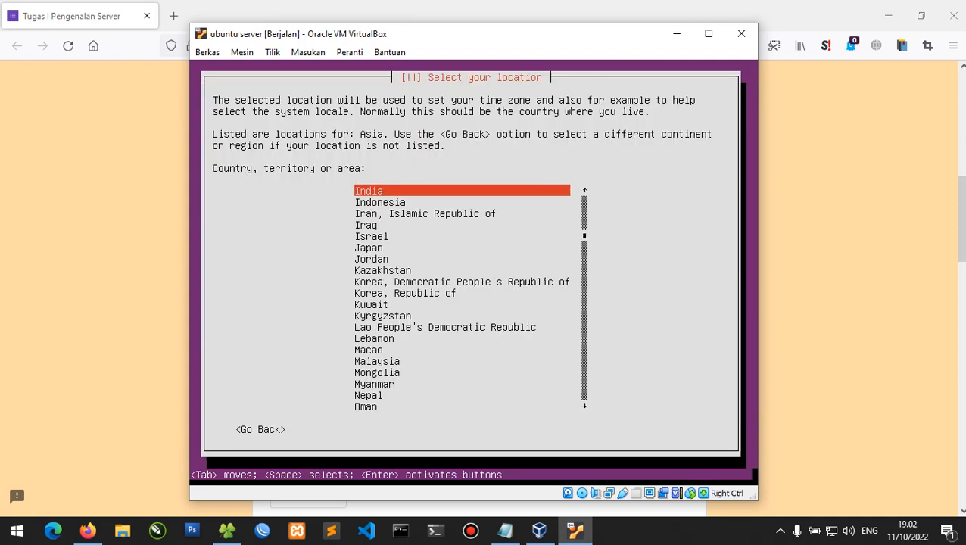
key(Return)
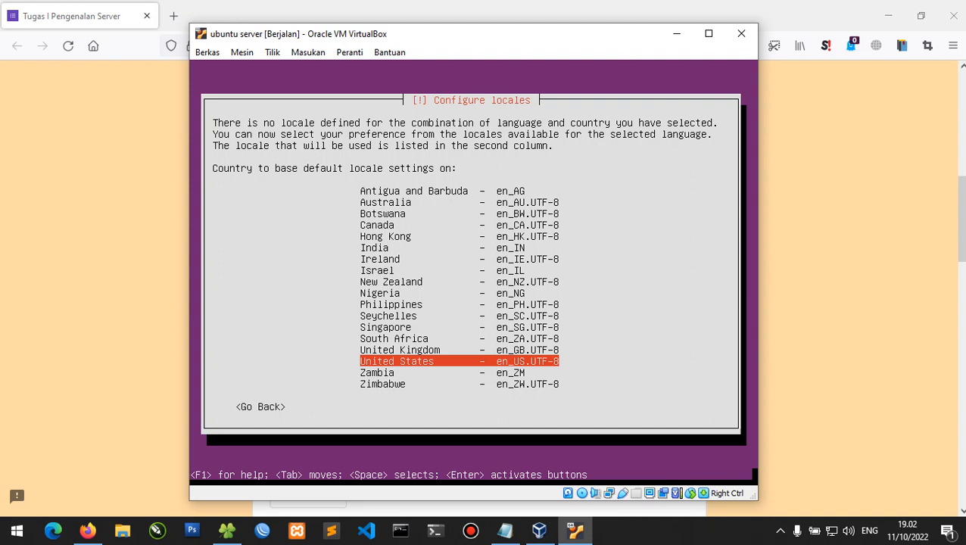
key(Return)
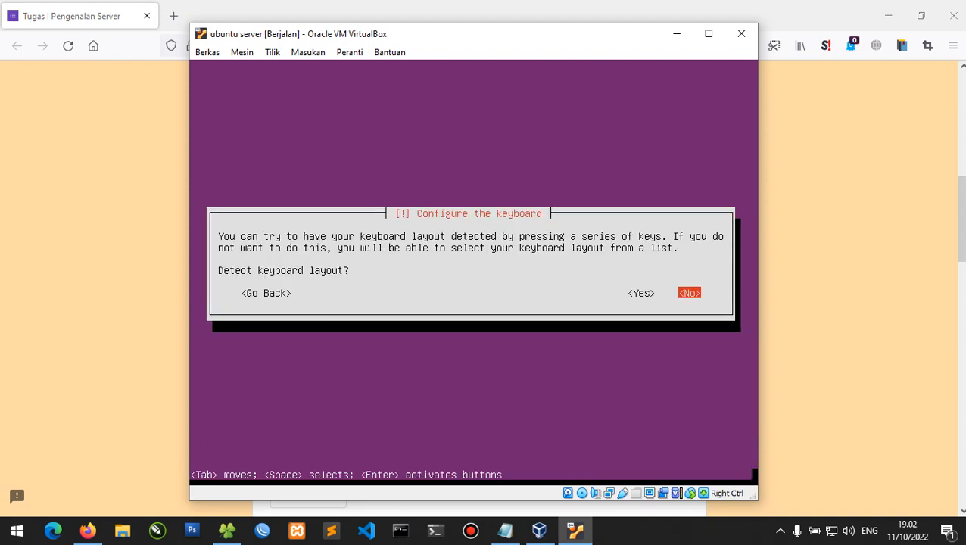
Step: Try to have the keyboard layout detected from key presses, answering that a key labelled 'ö' exists
key(Left)
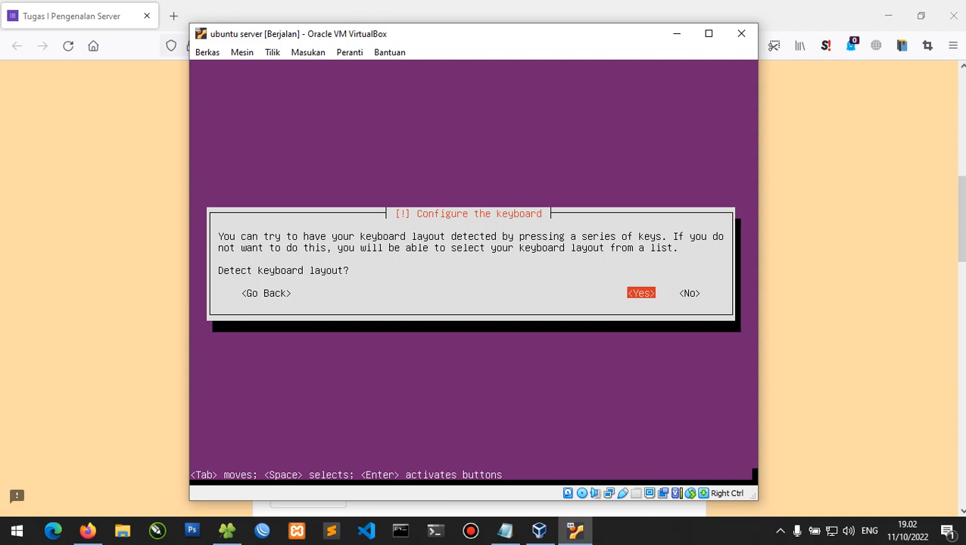
key(Return)
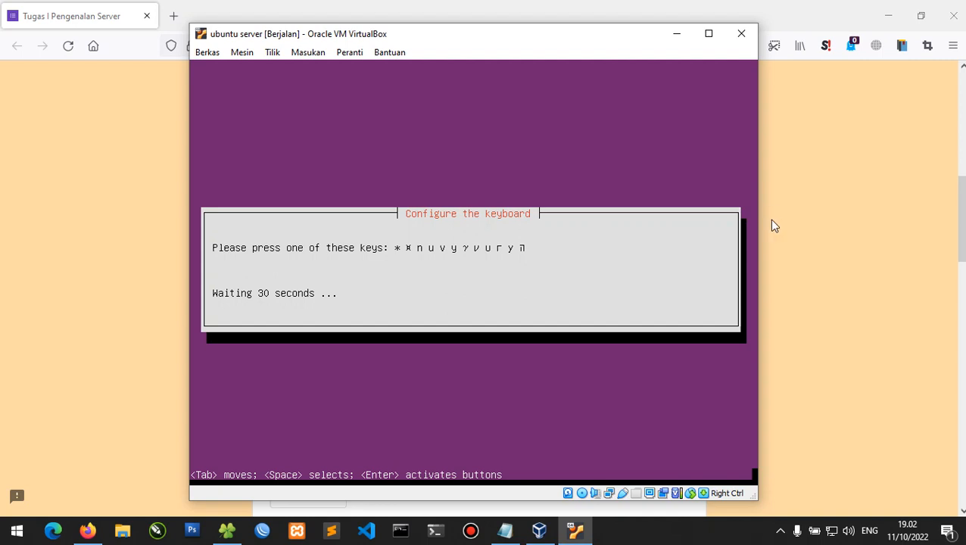
key(y)
key(w)
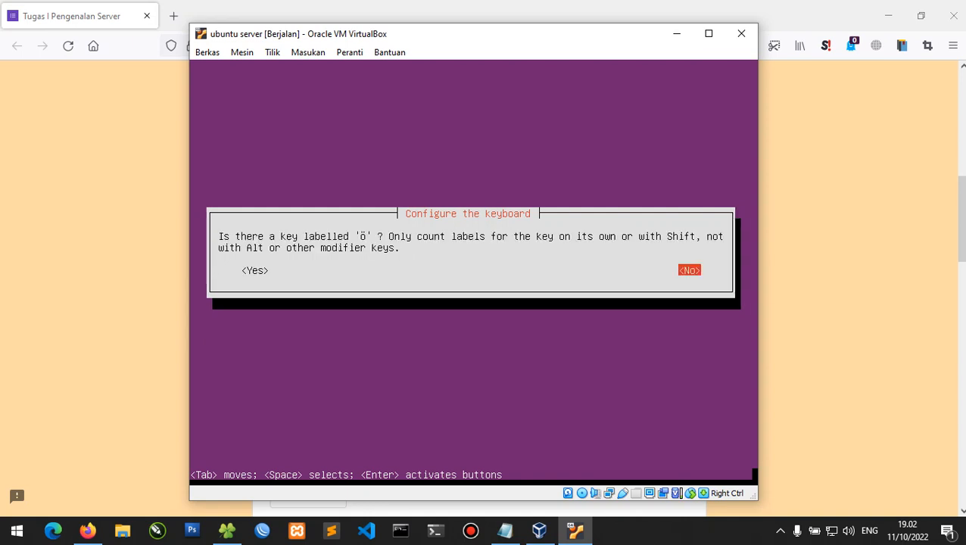
key(Tab)
key(Return)
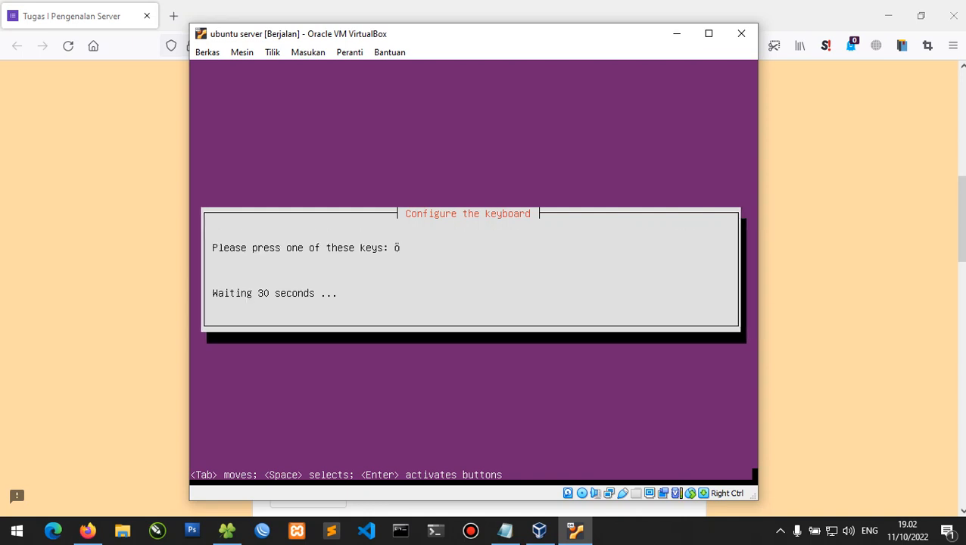
key(o)
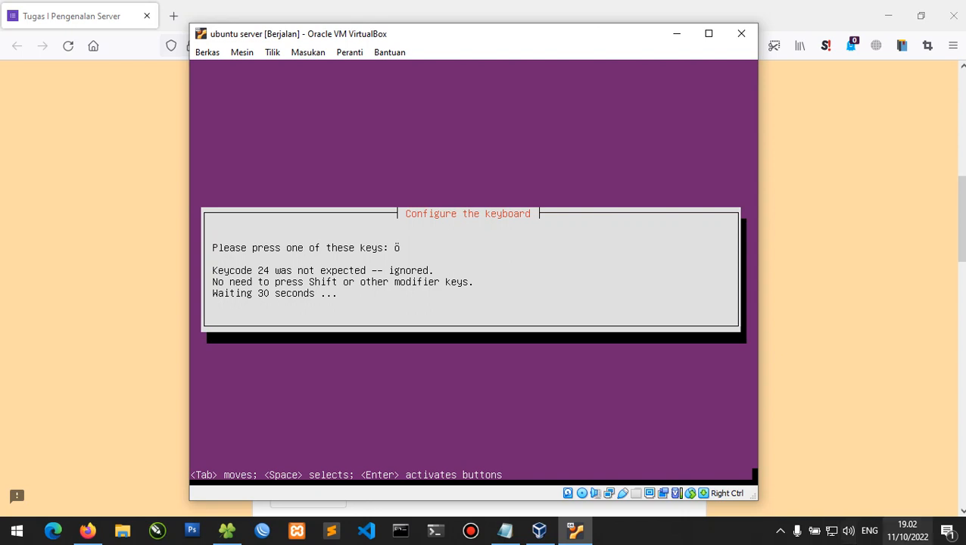
click(727, 540)
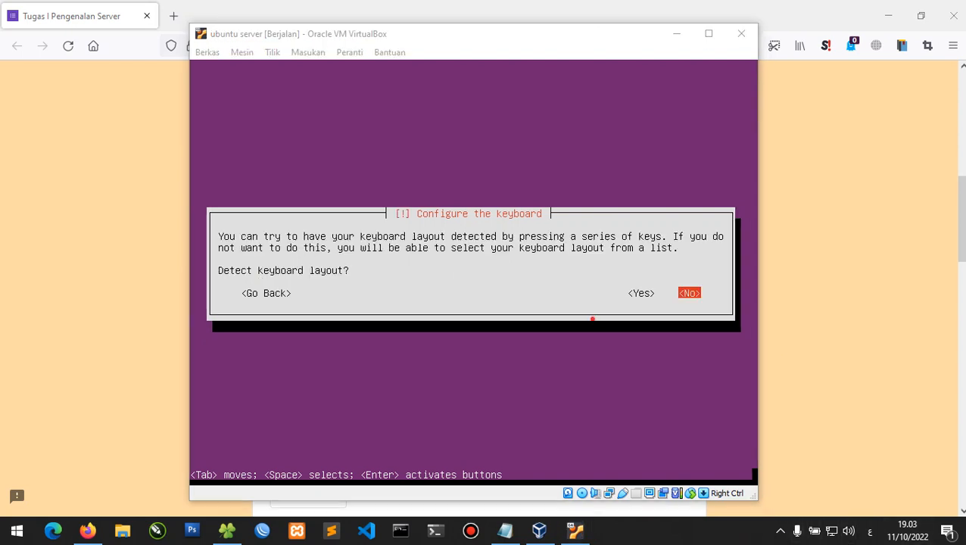
click(592, 318)
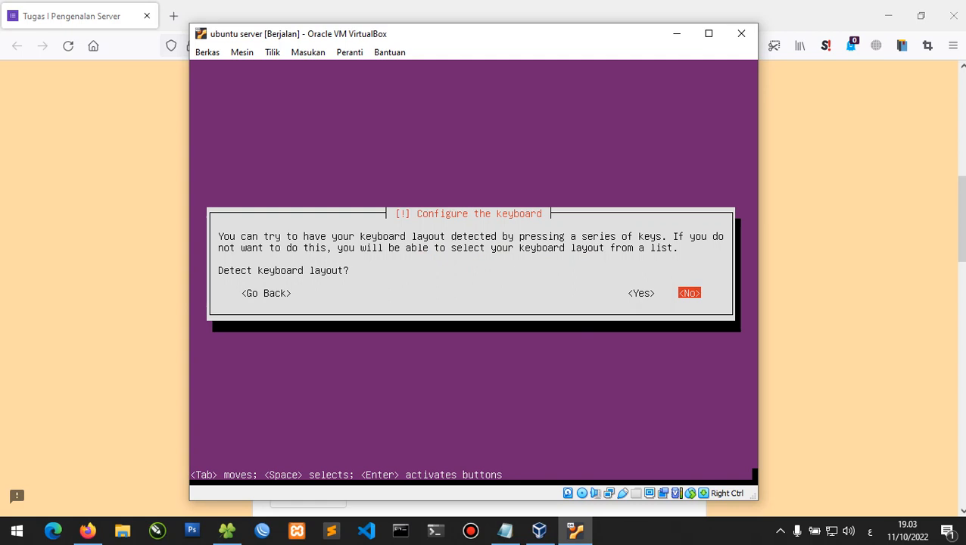
Step: Decline keyboard layout detection and choose English (US) as both the keyboard's country of origin and its layout
key(Return)
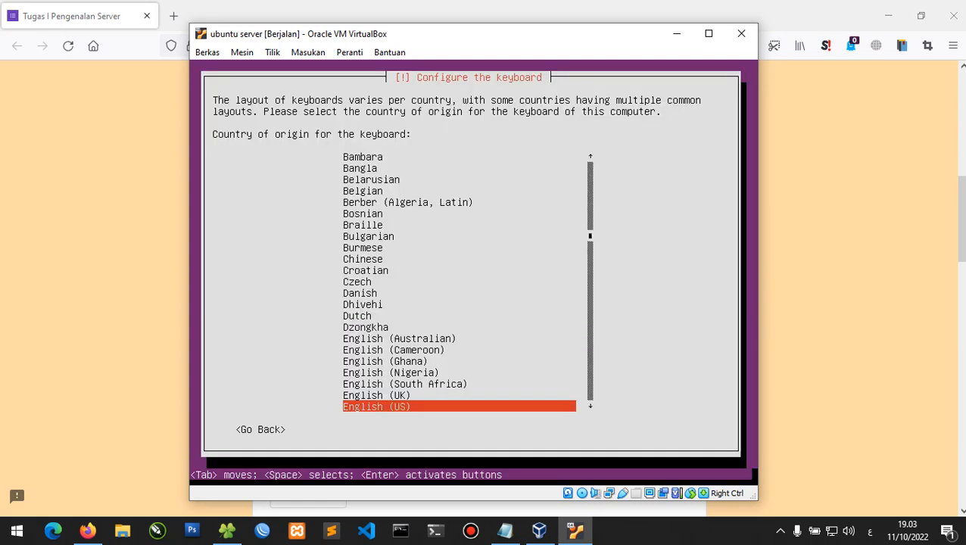
key(Up)
key(Down)
key(Return)
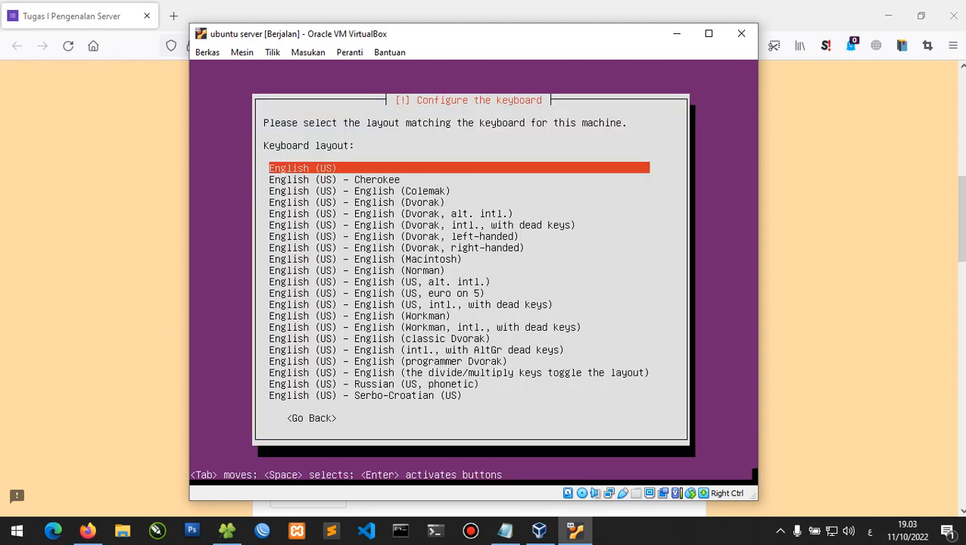
key(Return)
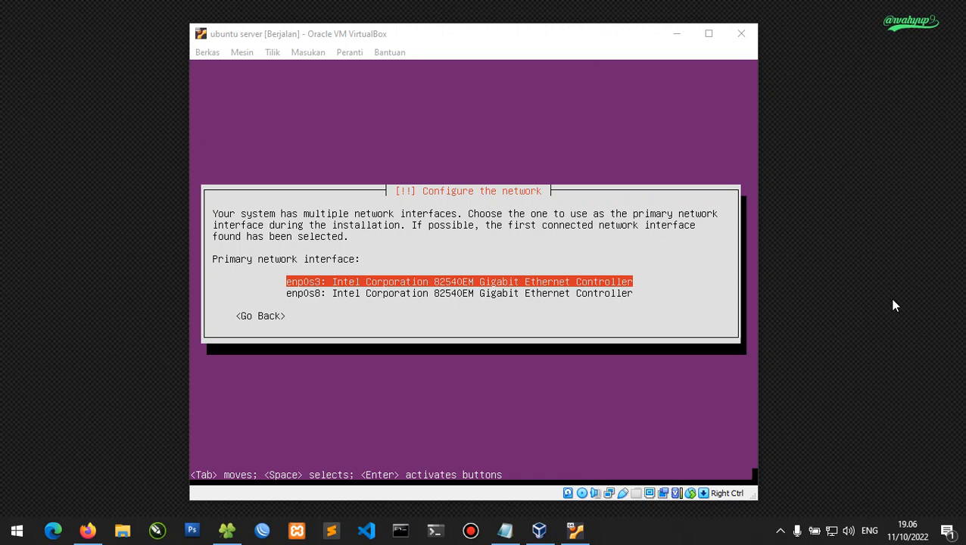
Step: Choose enp0s3 (Intel Corporation 82540EM Gigabit Ethernet Controller) as the primary network interface for the installation
click(551, 56)
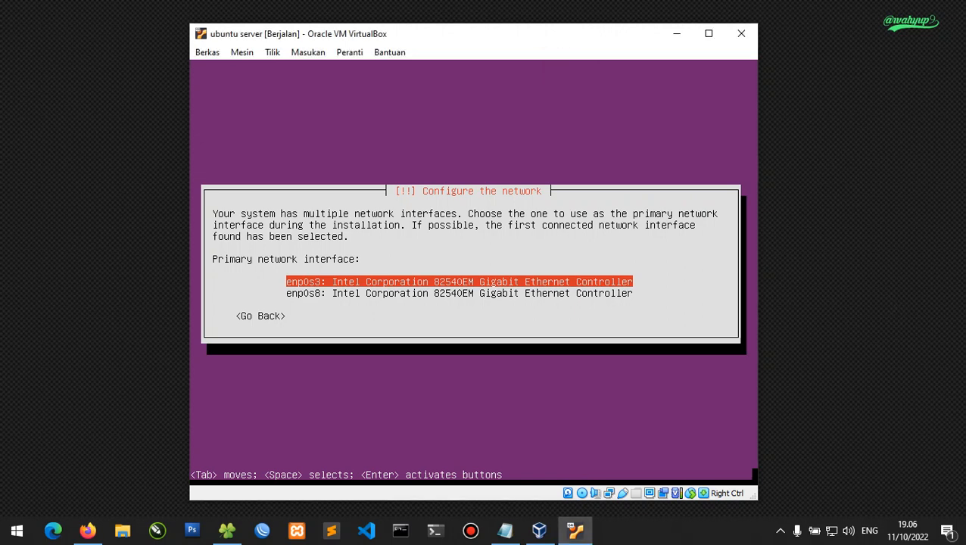
key(Down)
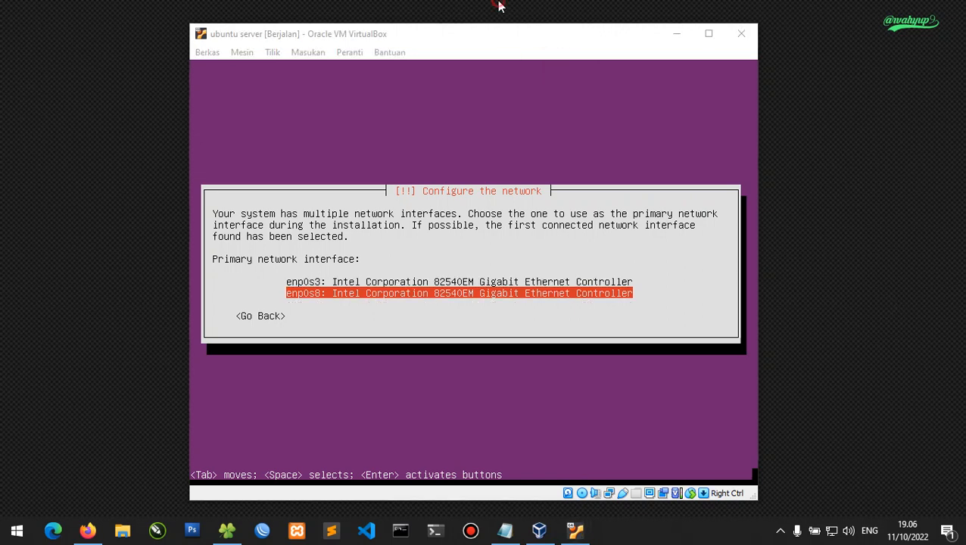
key(Up)
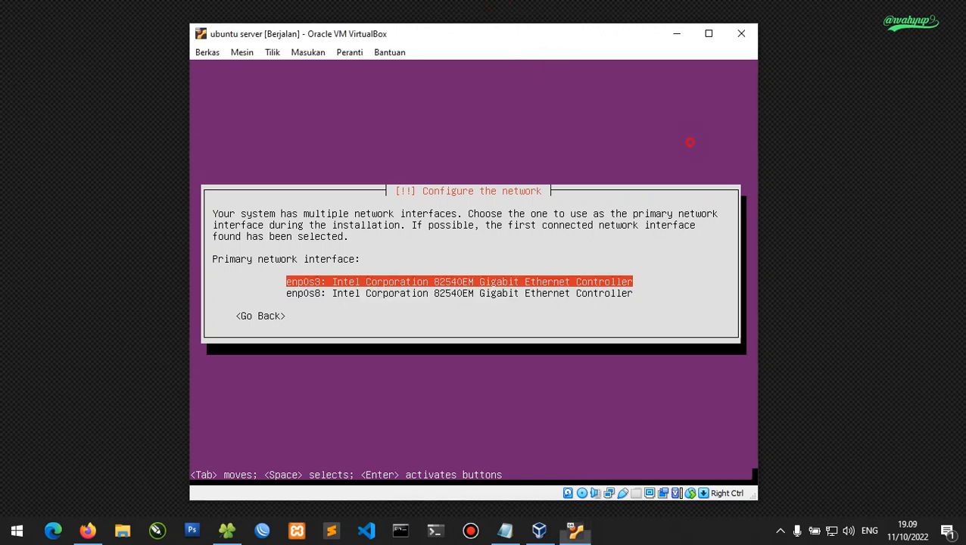
key(Down)
key(Up)
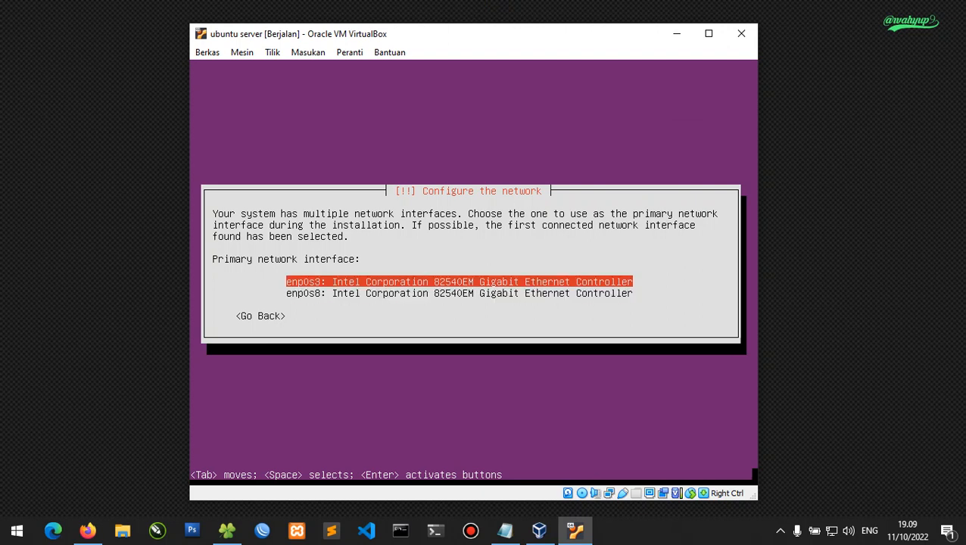
key(Down)
key(Up)
key(Return)
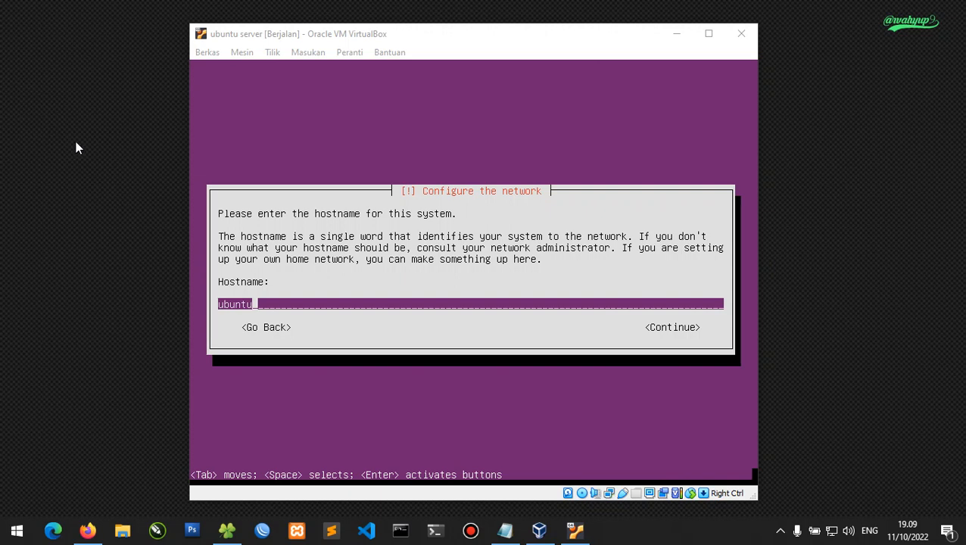
Step: Accept ubuntu as the system's hostname and continue to the user account setup
click(499, 257)
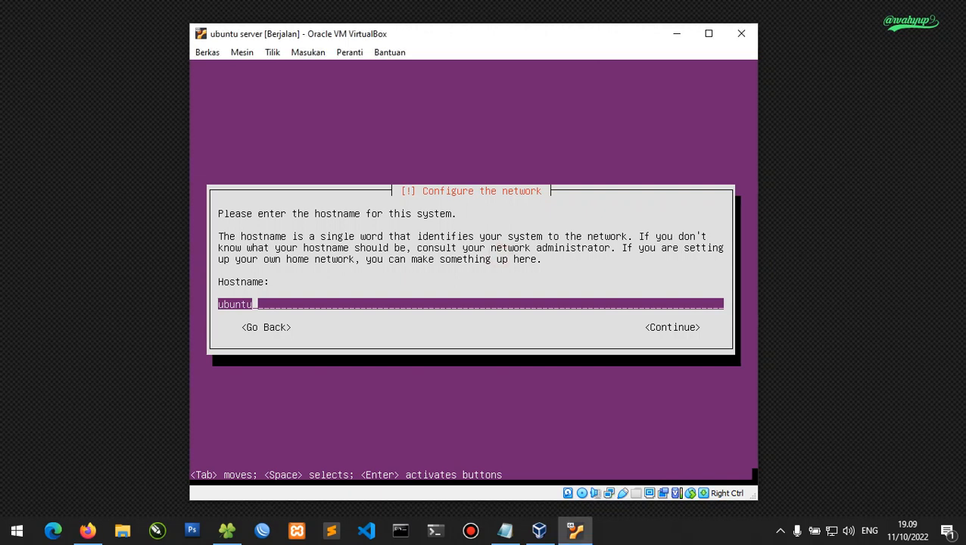
key(Return)
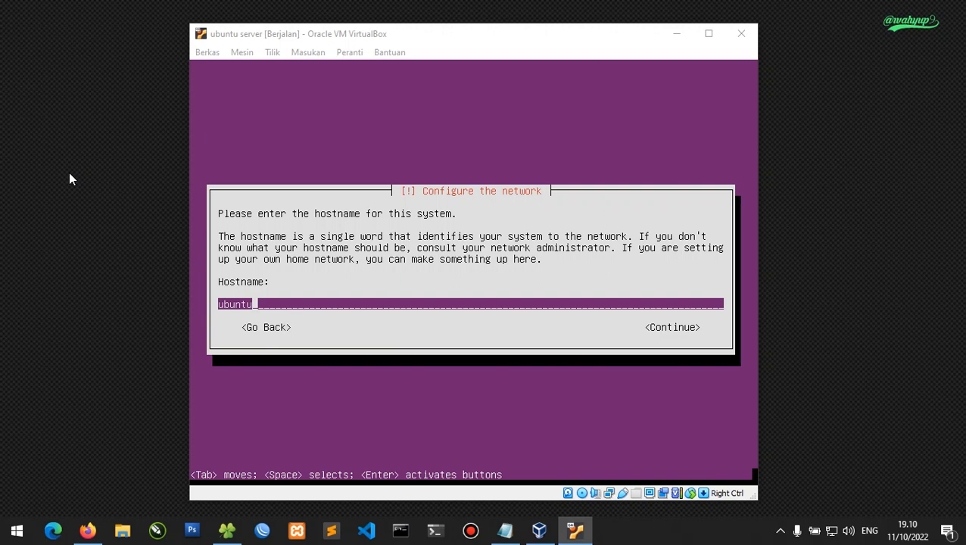
key(alt+Tab)
key(Return)
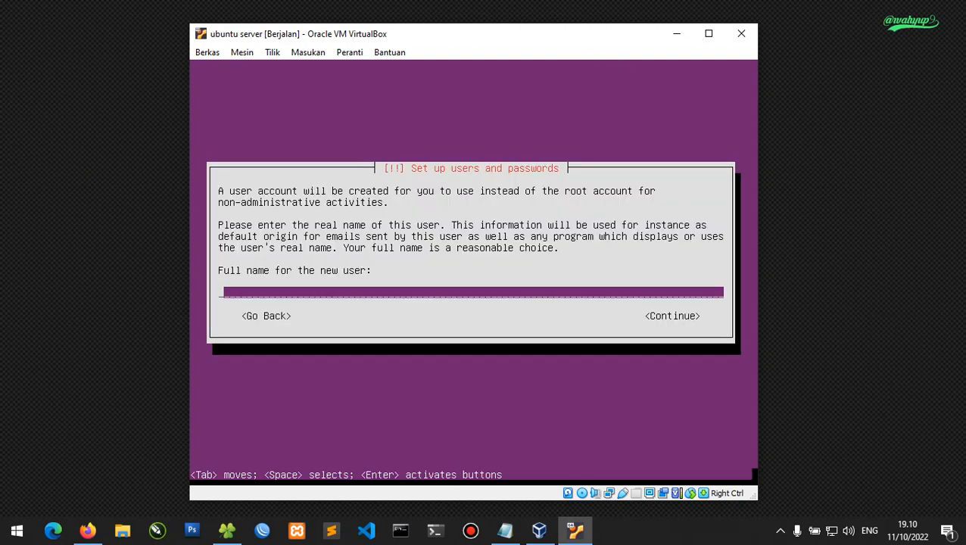
Step: Enter the new user's full name and accept the suggested username for the account
text(wahyup)
key(Return)
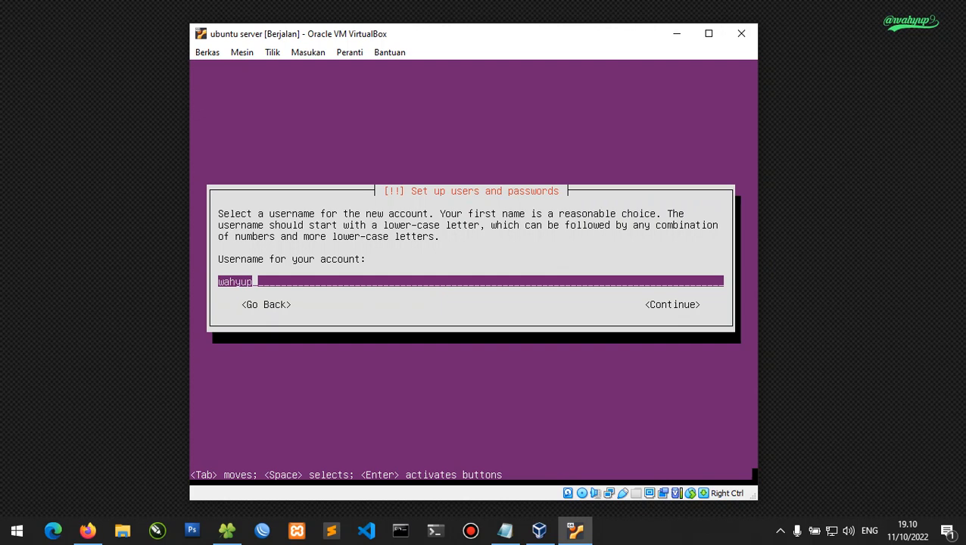
key(Return)
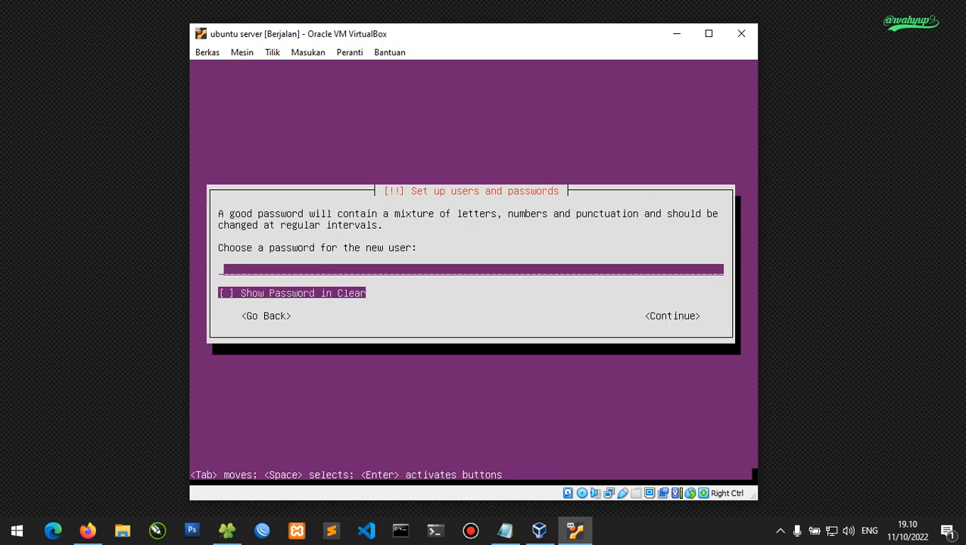
Step: Enter the new user's account password and re-enter it for verification
text(********)
key(Return)
text(********)
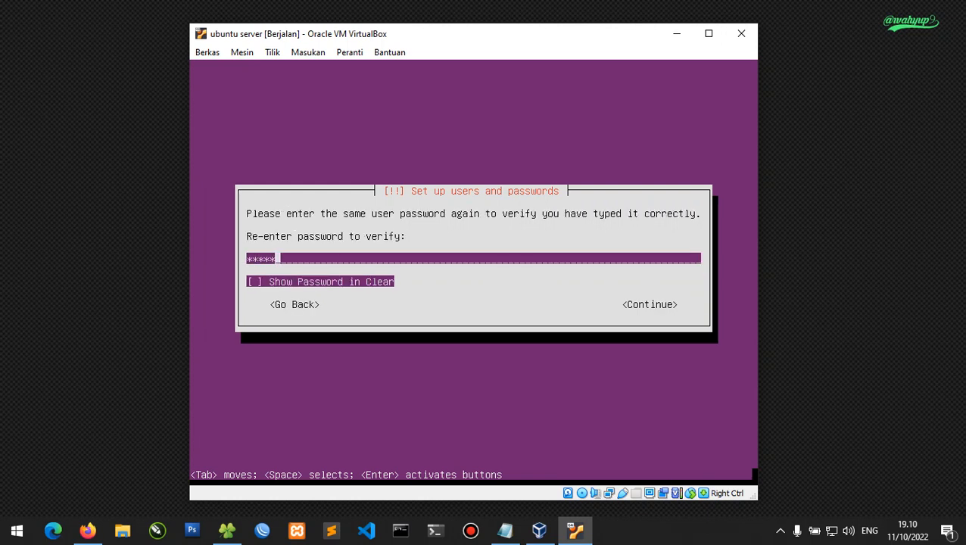
key(Return)
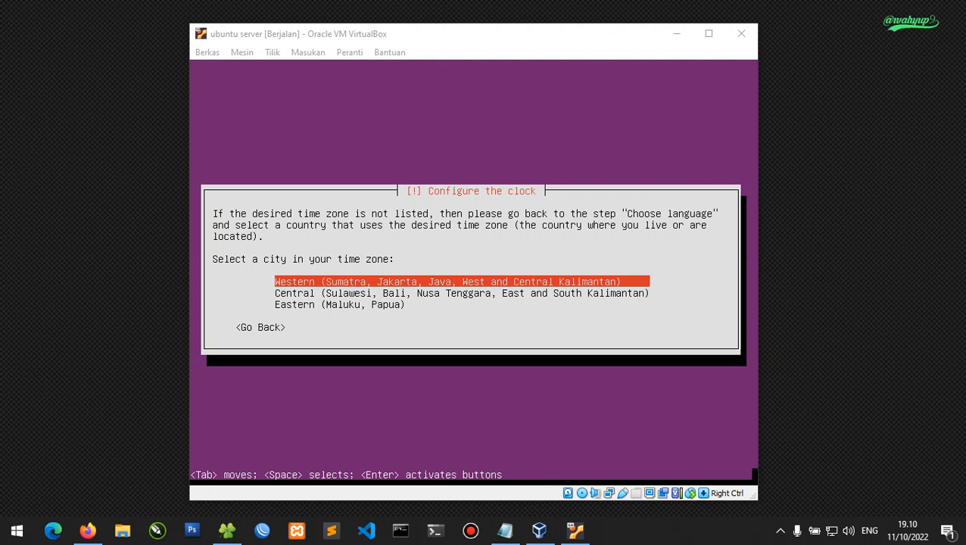
Step: Set the time zone to Western (Sumatra, Jakarta, Java, West and Central Kalimantan)
click(463, 36)
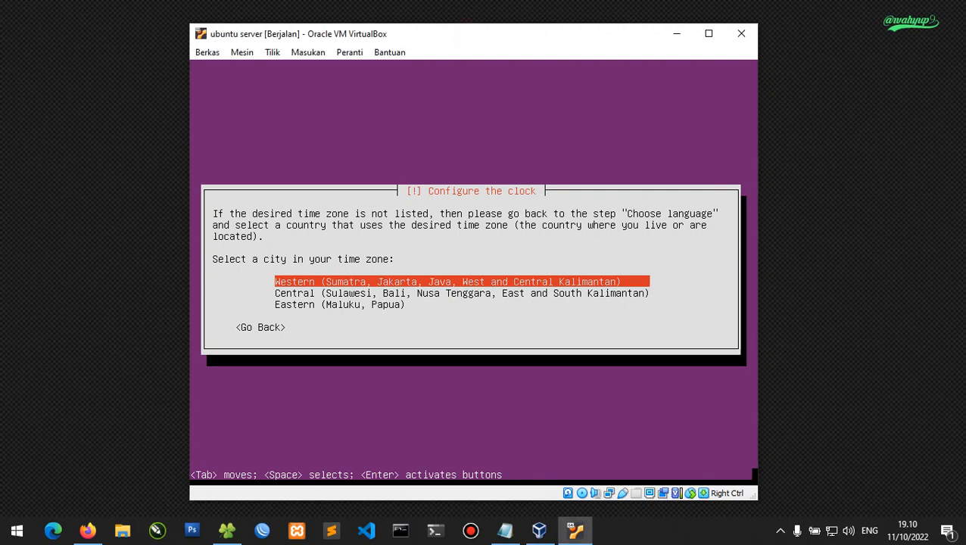
key(Down)
key(Up)
key(Return)
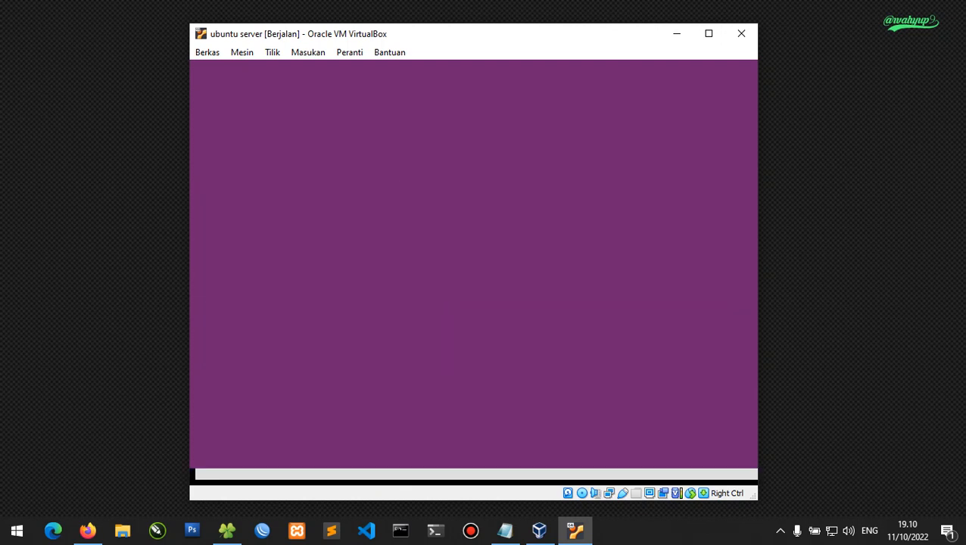
click(546, 6)
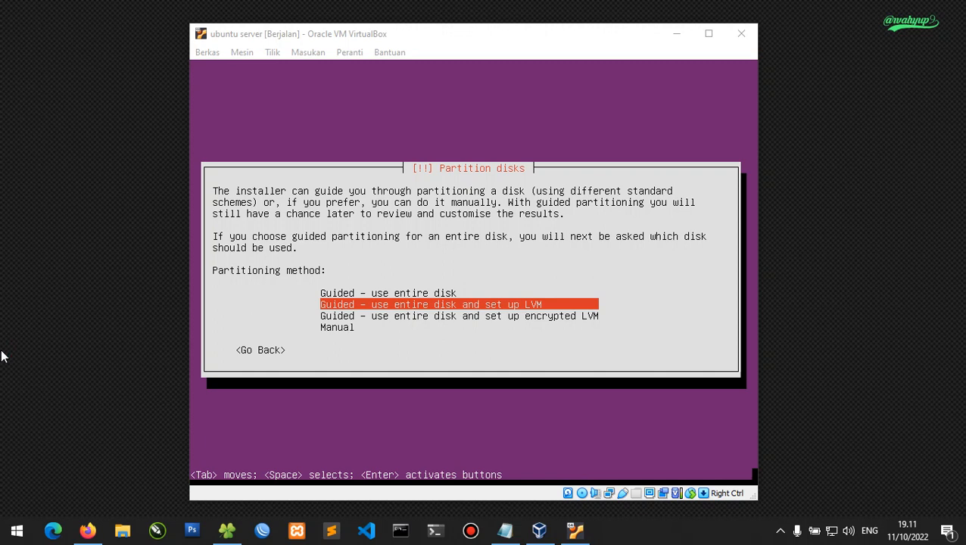
Step: Choose the 'Guided - use entire disk' partitioning method and apply it to the SCSI3 (0,0,0) (sda) disk
key(Up)
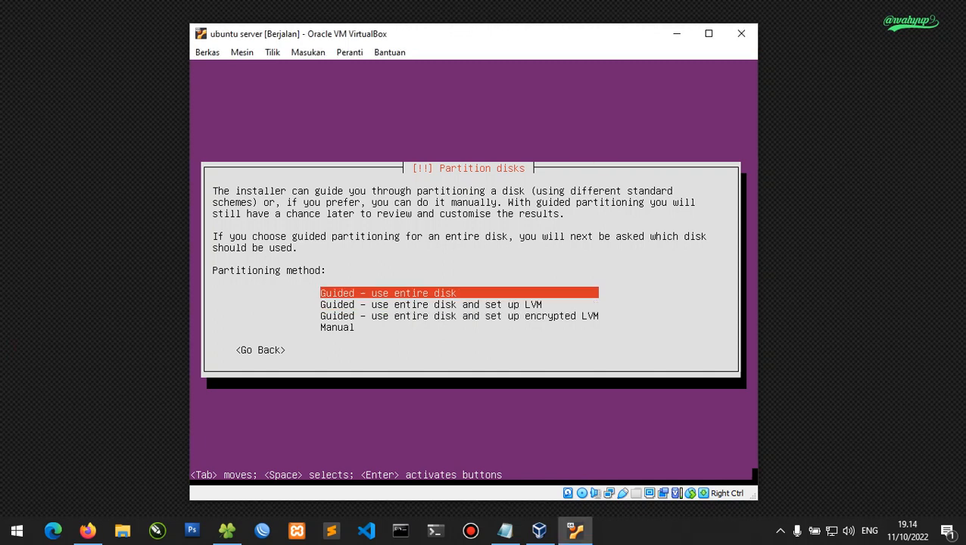
key(Down)
key(Up)
key(Down)
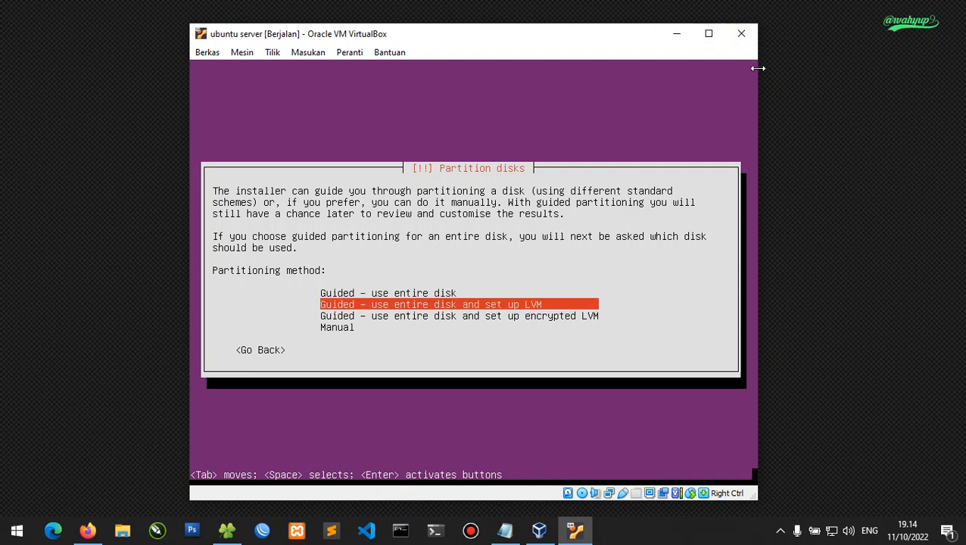
key(Up)
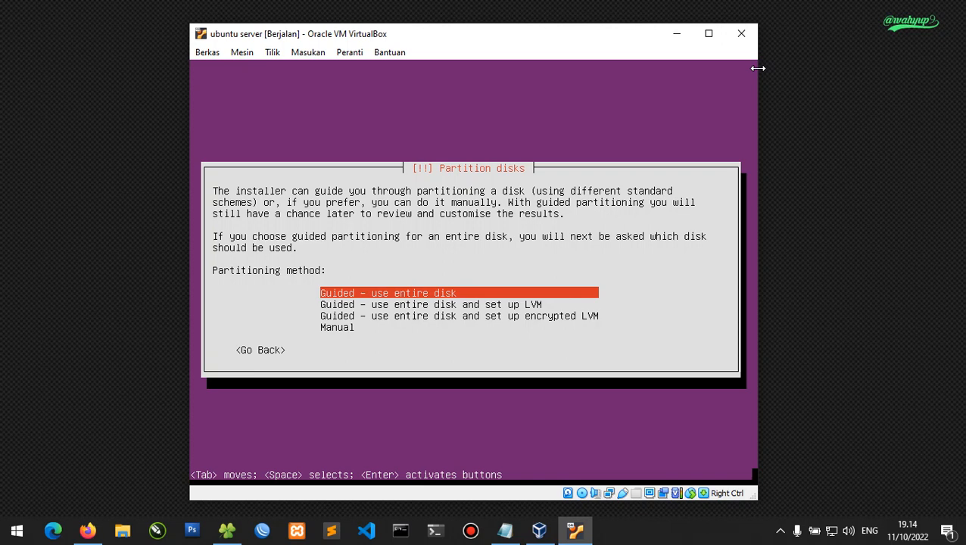
key(Return)
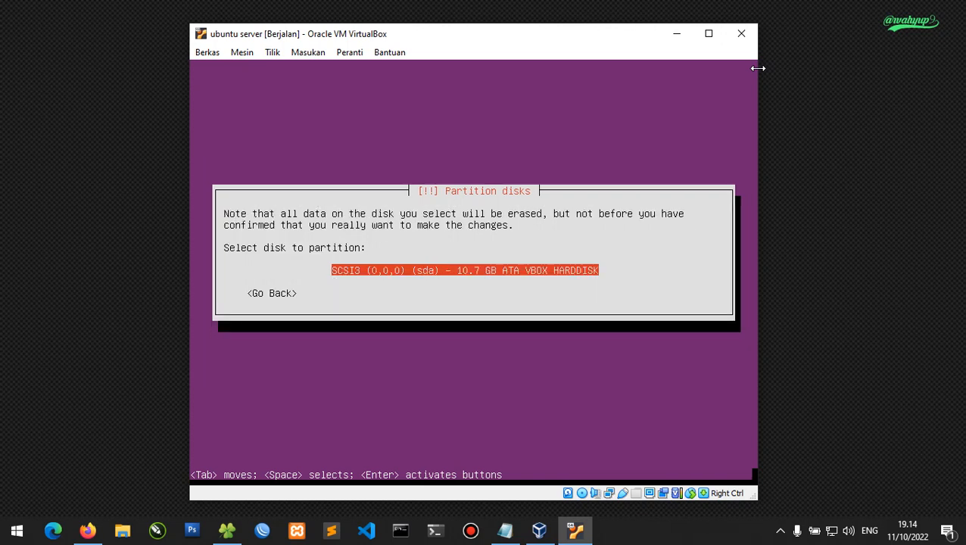
key(Return)
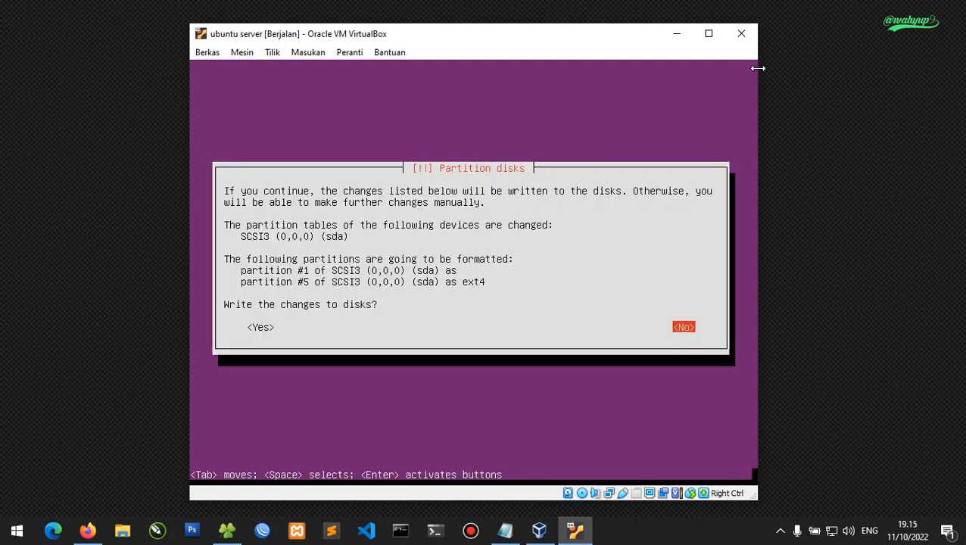
Step: Agree to write the partition changes to disk and shift the virtual machine window up slightly
key(Tab)
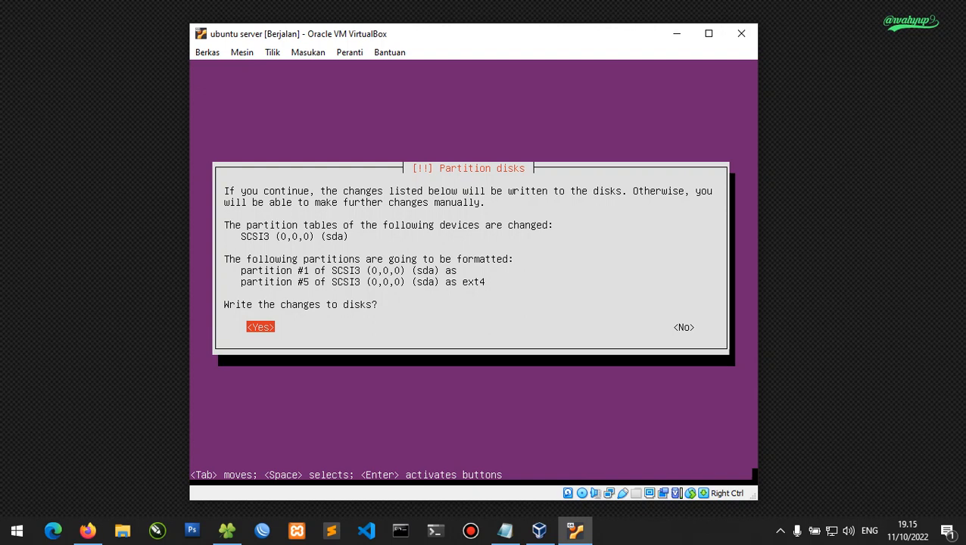
key(Return)
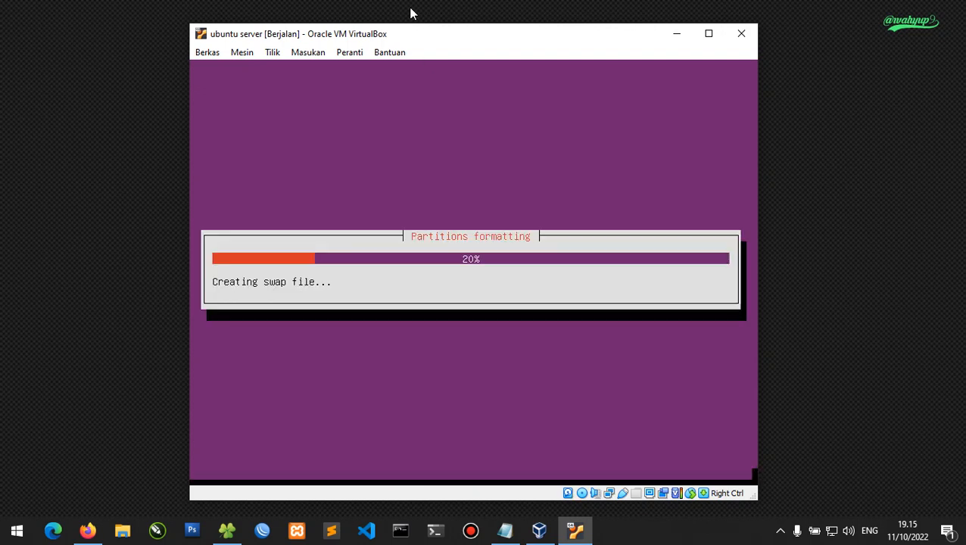
drag(405, 40, 407, 33)
click(851, 313)
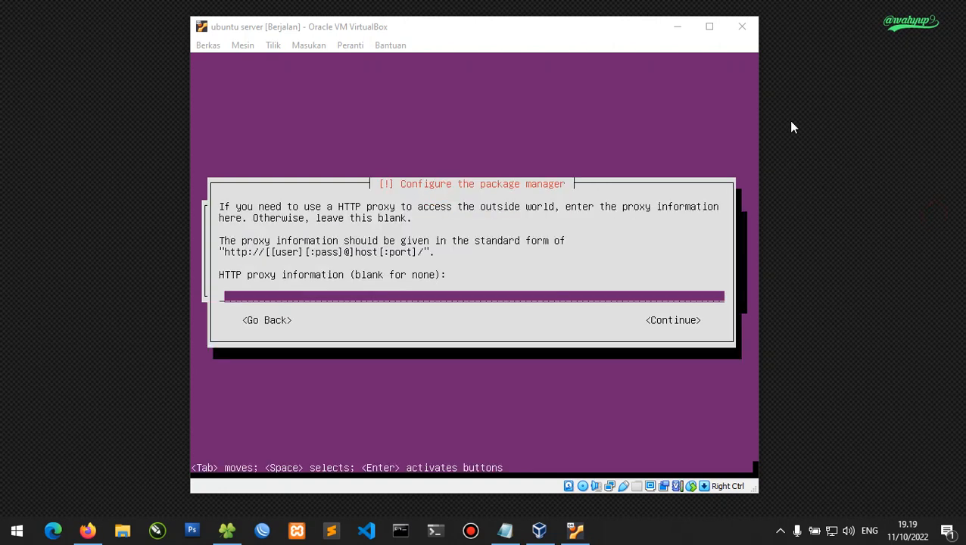
Step: Leave the HTTP proxy information blank and continue with the package manager configuration
click(632, 121)
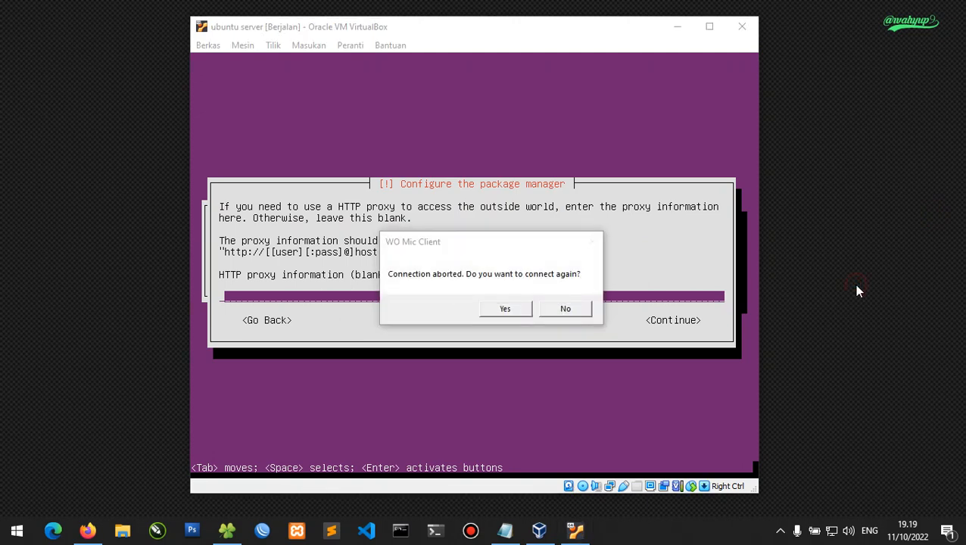
click(474, 106)
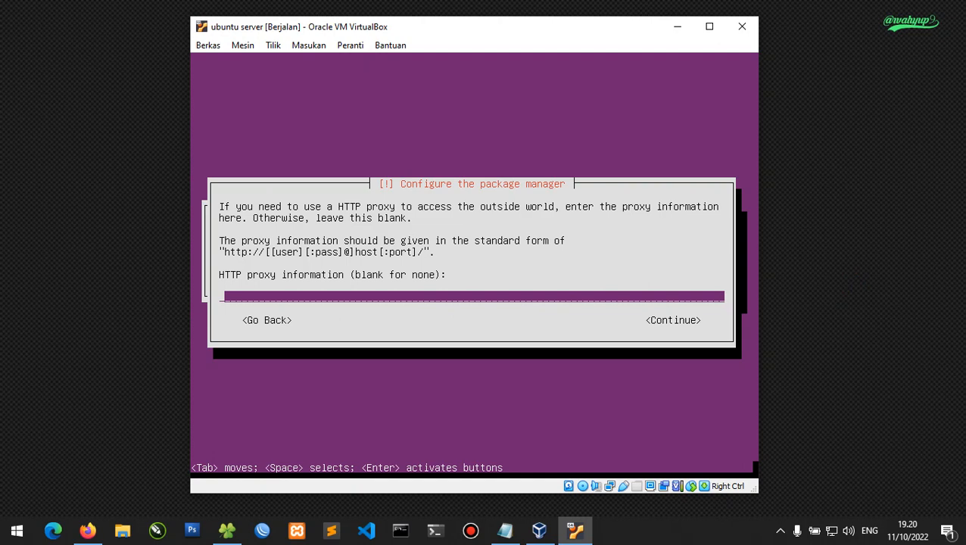
key(Tab)
key(Return)
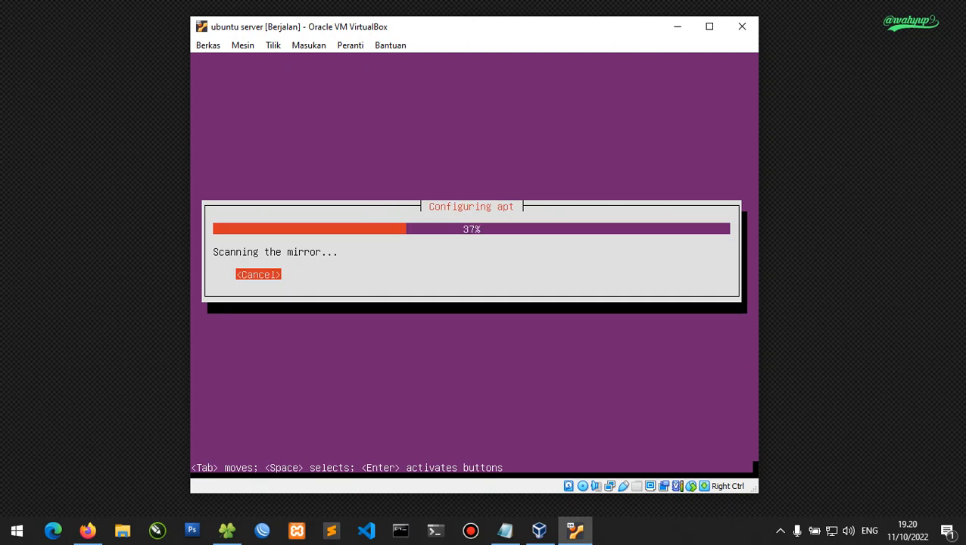
key(Control_R)
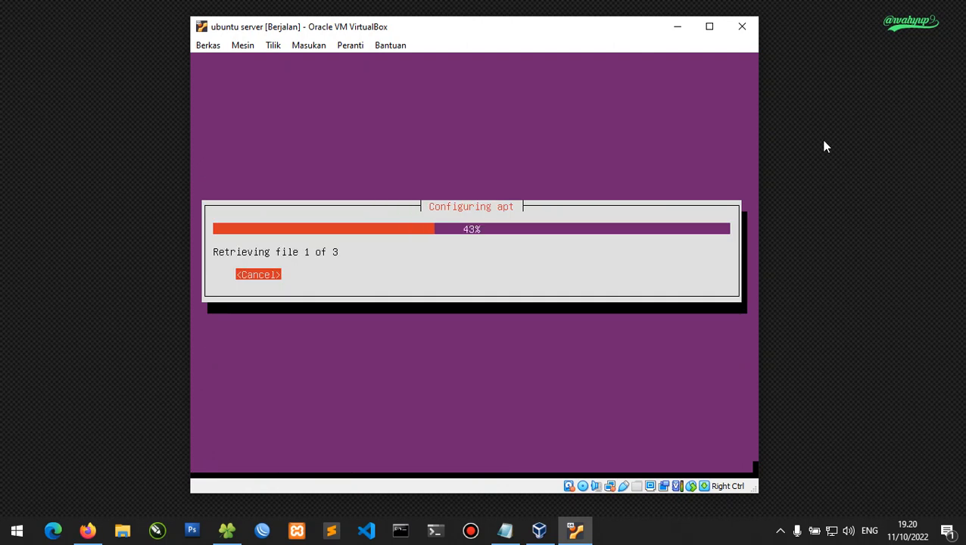
click(856, 177)
click(856, 176)
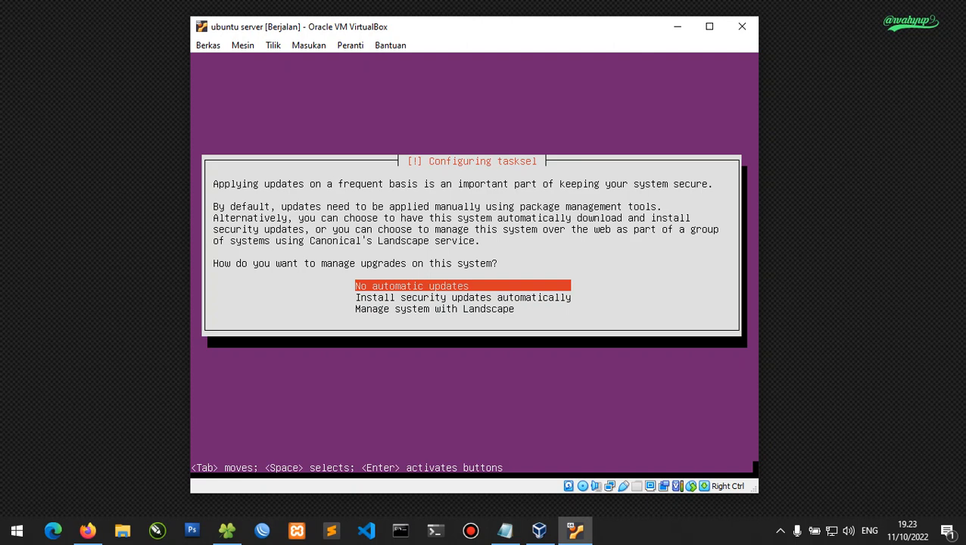
Step: Choose 'No automatic updates' as the way to manage upgrades on the system
key(Down)
key(Up)
key(Down)
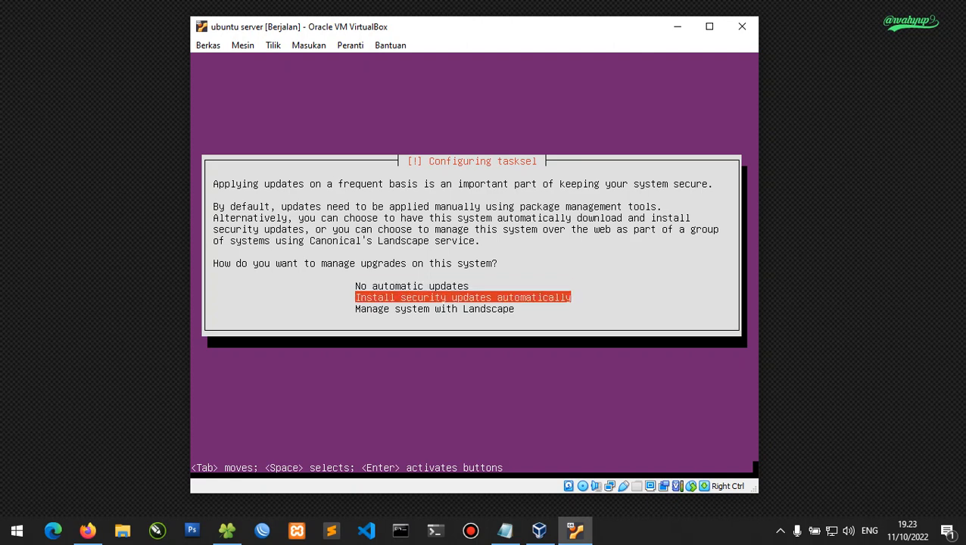
key(Up)
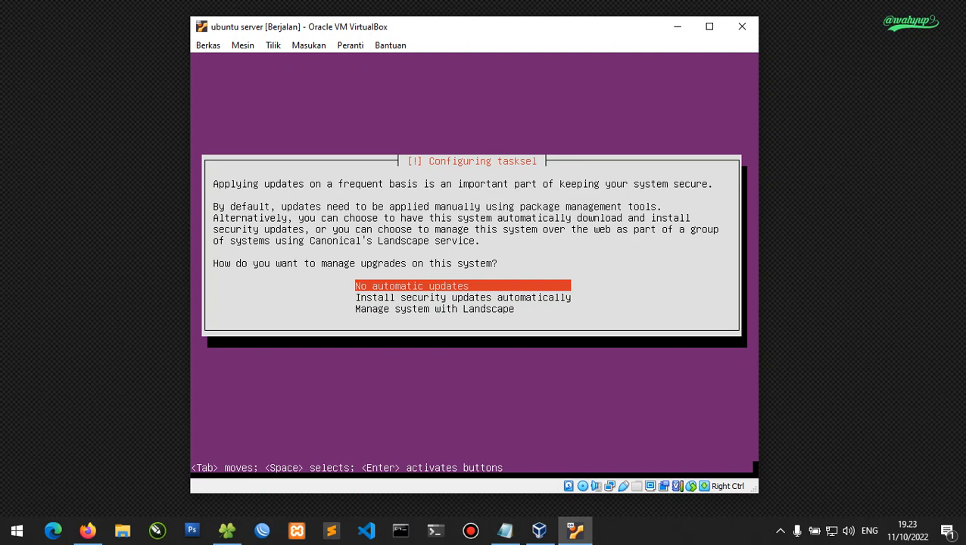
key(Down)
key(Up)
key(Return)
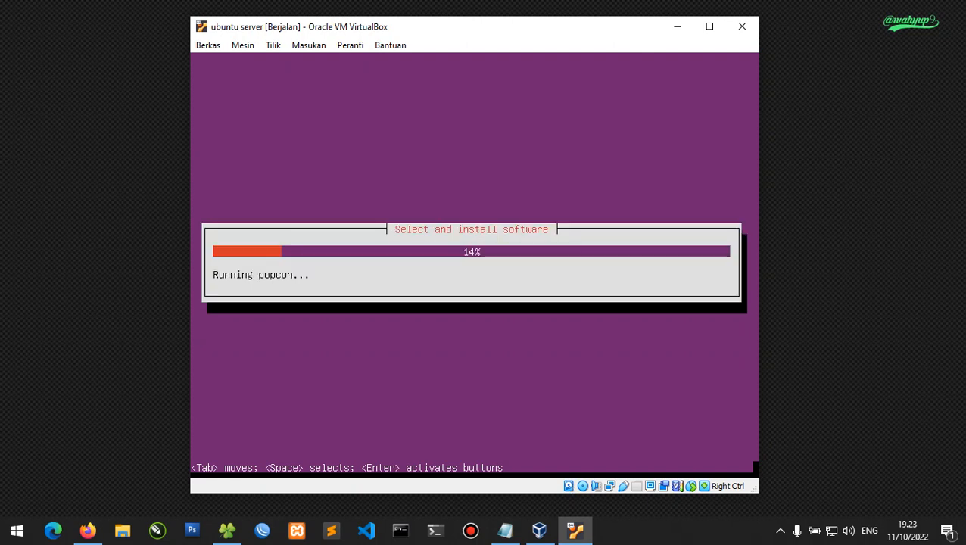
click(876, 280)
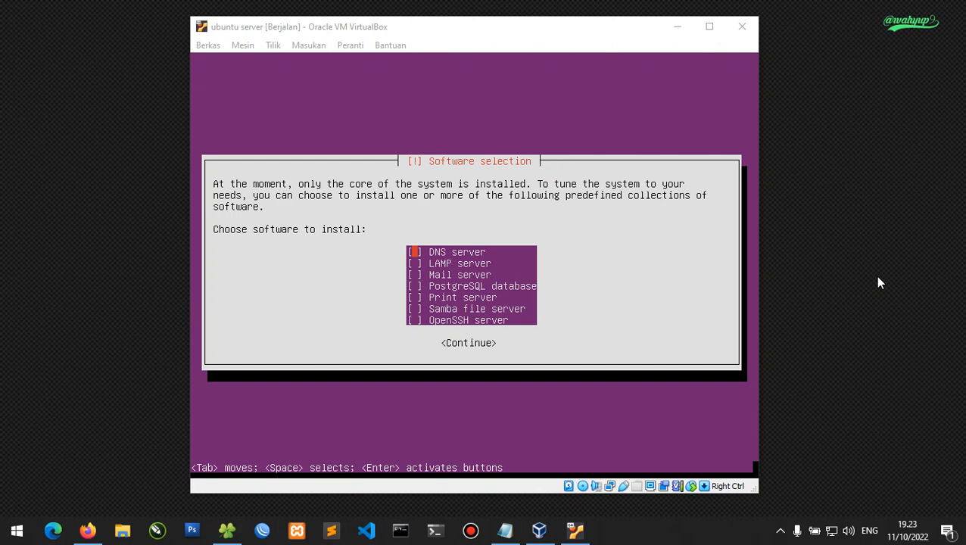
Step: Examine the predefined software collections offered for installation, from DNS server to OpenSSH server
click(709, 222)
key(Down)
key(Down)
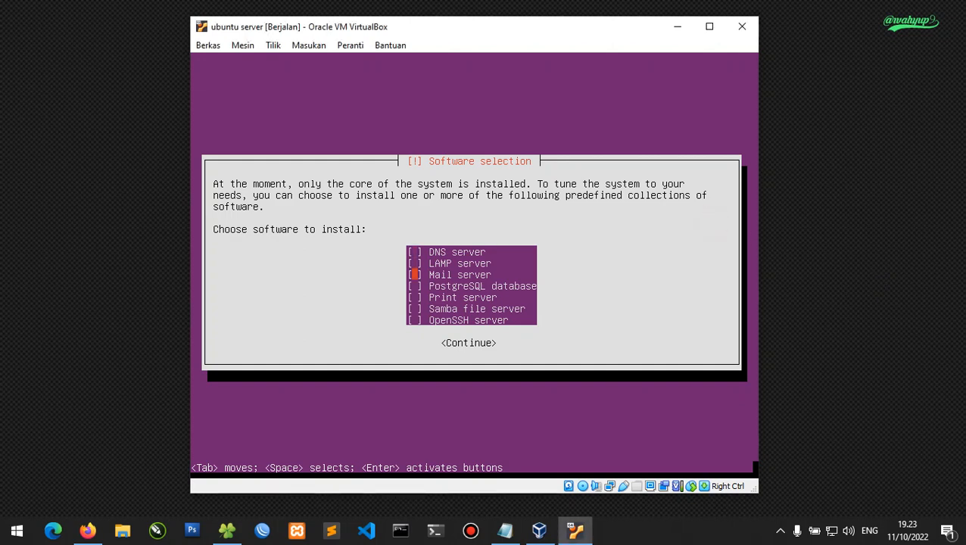
key(Up)
key(Up)
key(Down)
key(Down)
key(Down)
key(Down)
key(Down)
key(Down)
key(Up)
key(Up)
key(Up)
key(Up)
key(Up)
key(Up)
key(Down)
key(Down)
key(Down)
key(Down)
key(Down)
key(Down)
key(Tab)
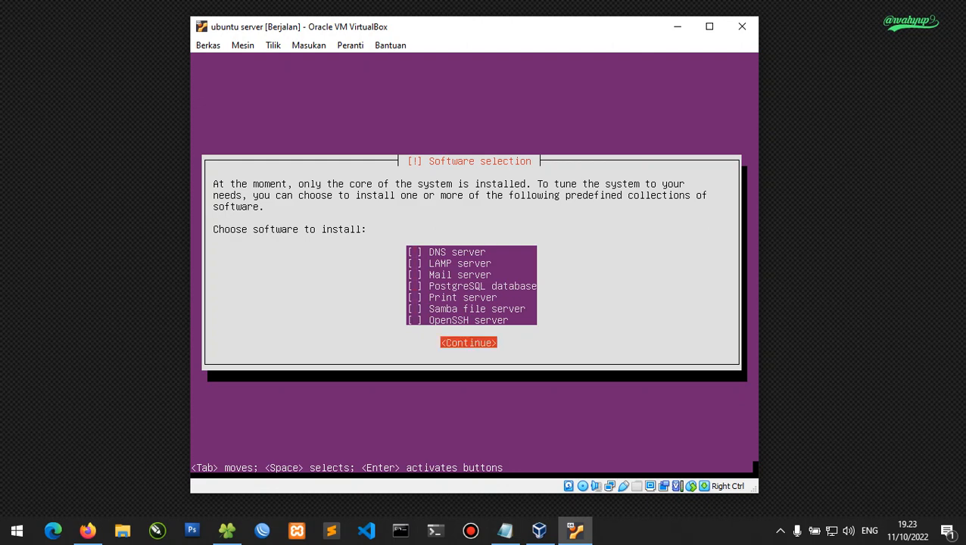
key(Tab)
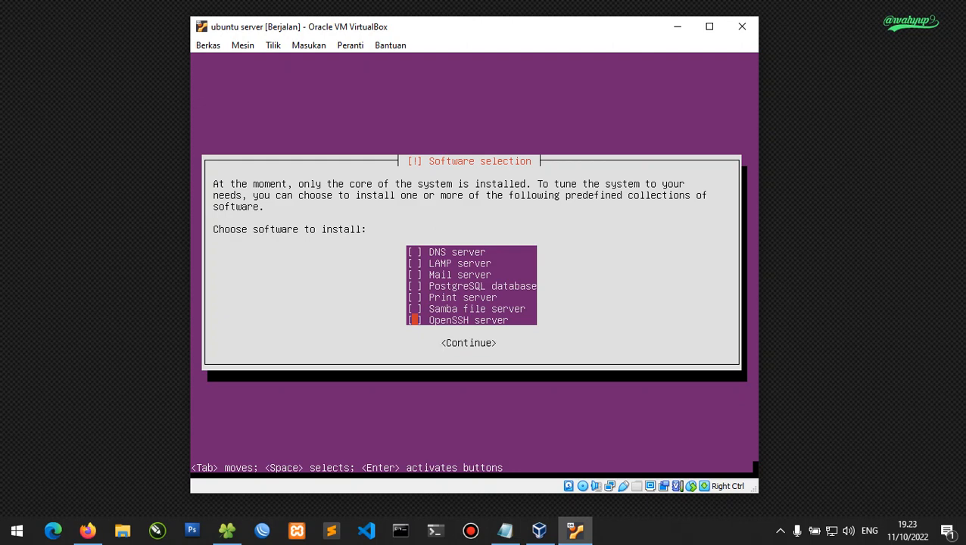
Step: Select only OpenSSH server in the software selection and continue with the software installation
key(Tab)
key(Tab)
key(Up)
key(Up)
key(Up)
key(Up)
key(Up)
key(Up)
key(Down)
key(Down)
key(Down)
key(Down)
key(Down)
key(Down)
key(Tab)
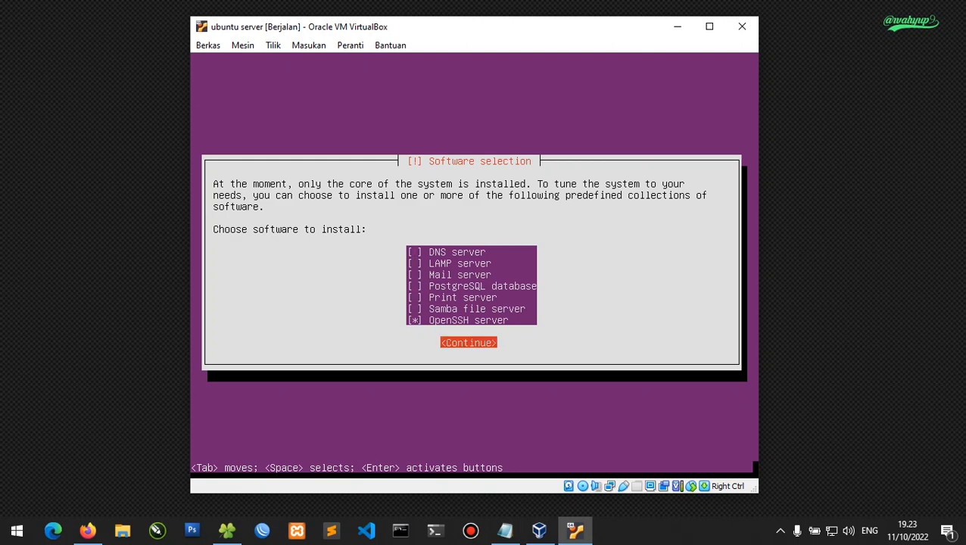
key(Return)
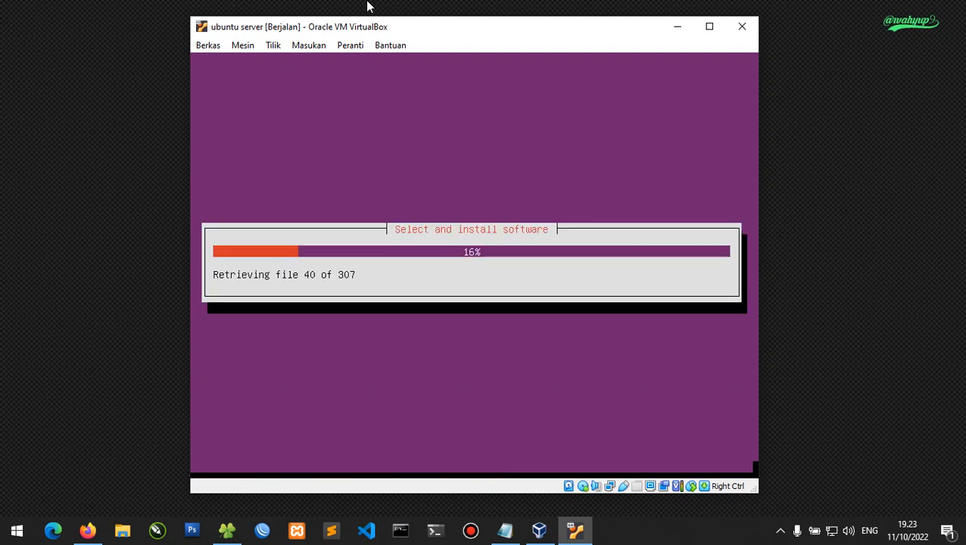
click(125, 3)
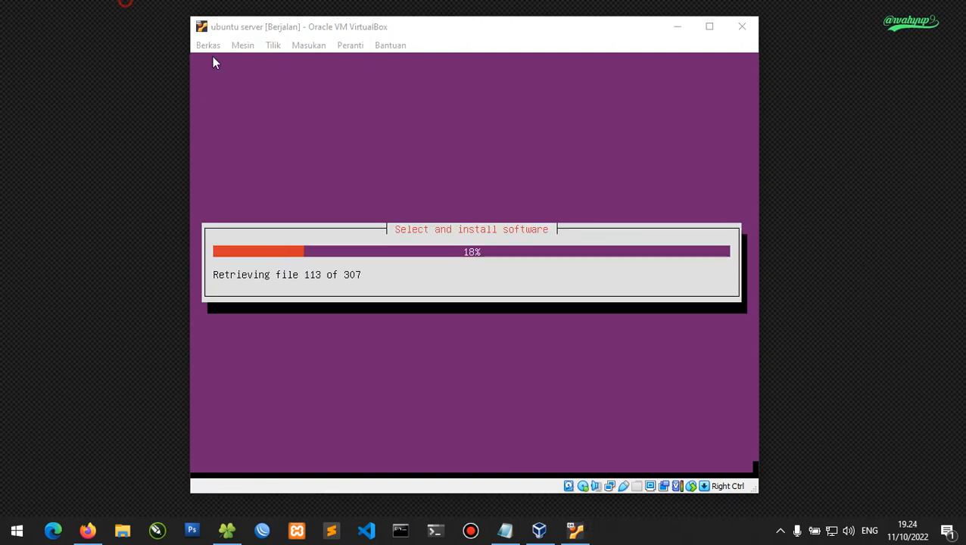
click(671, 207)
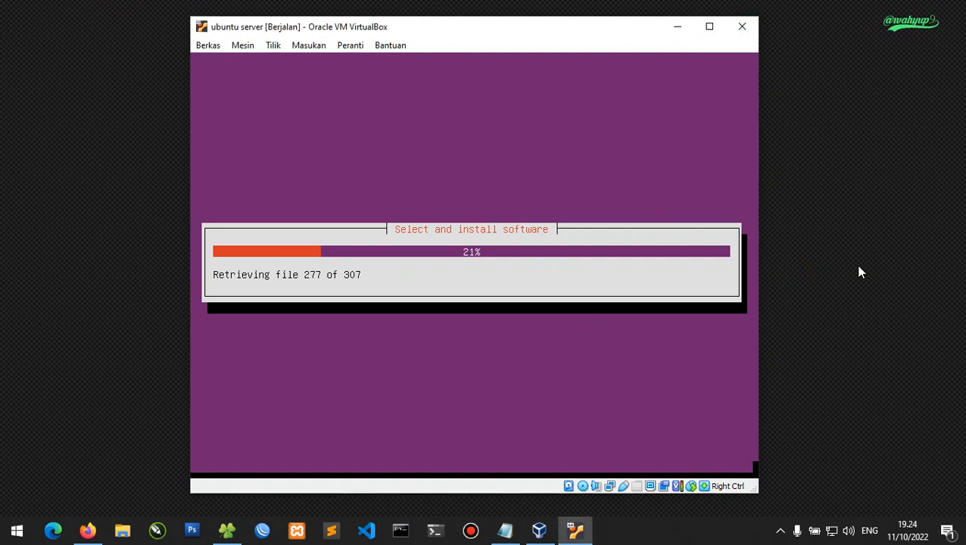
click(791, 314)
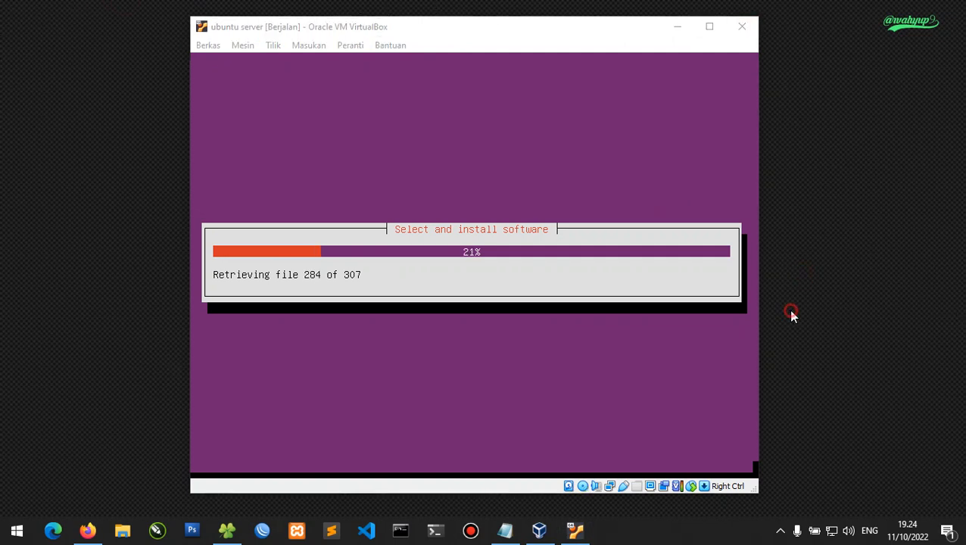
click(848, 99)
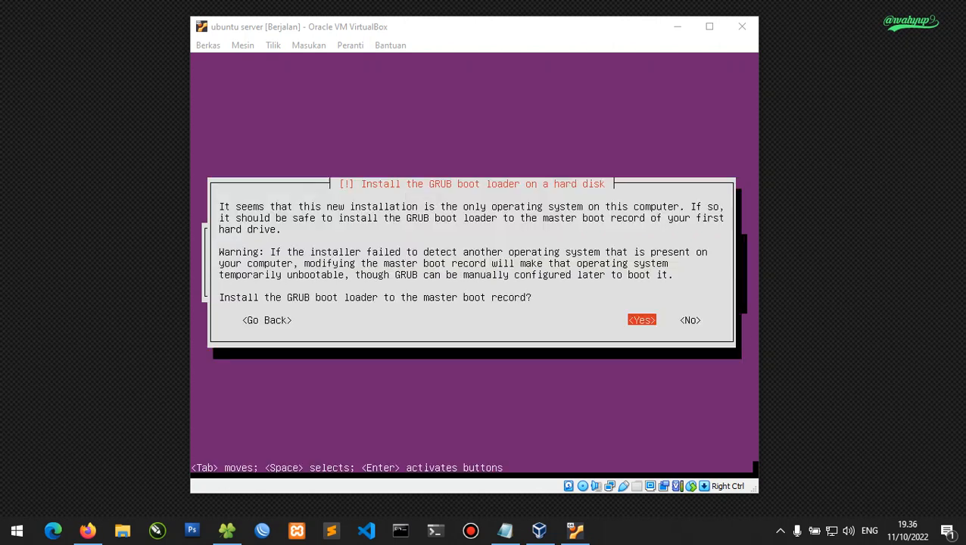
Step: Agree to install the GRUB boot loader to the master boot record, and finish the installation to boot into the new system
click(452, 183)
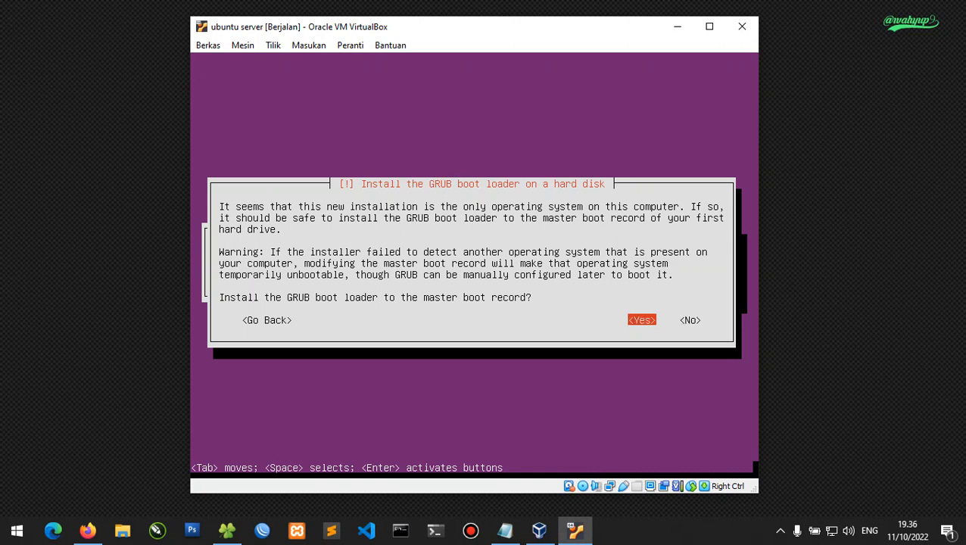
key(Return)
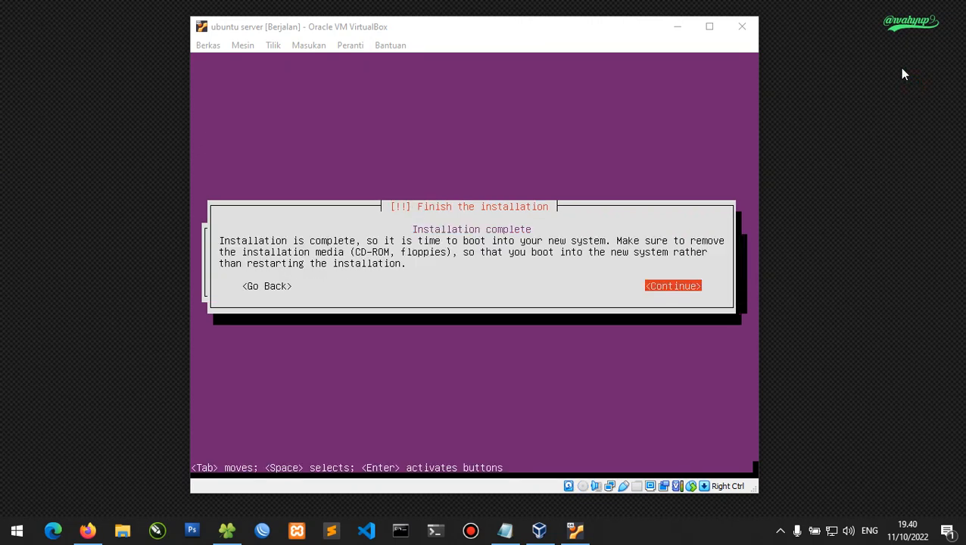
click(511, 97)
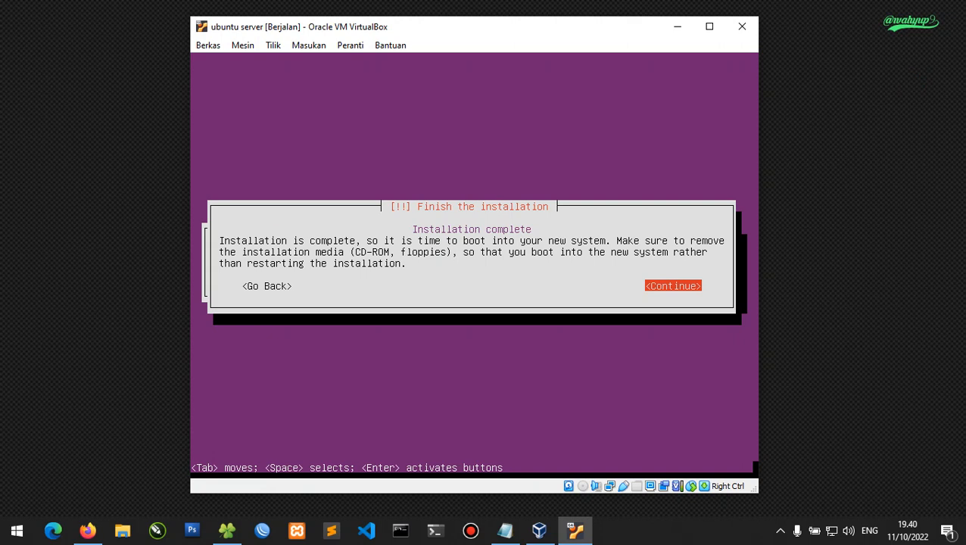
key(Return)
key(Control_R)
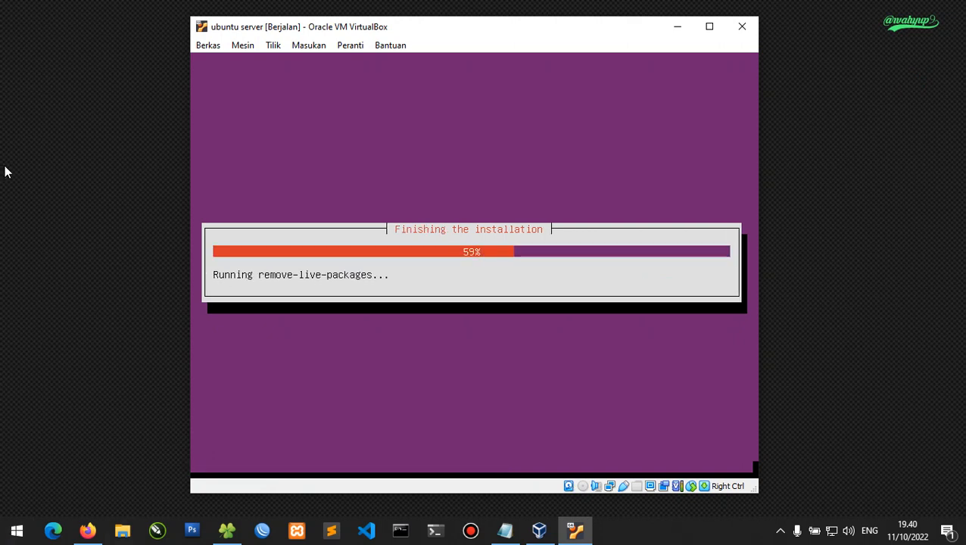
click(73, 224)
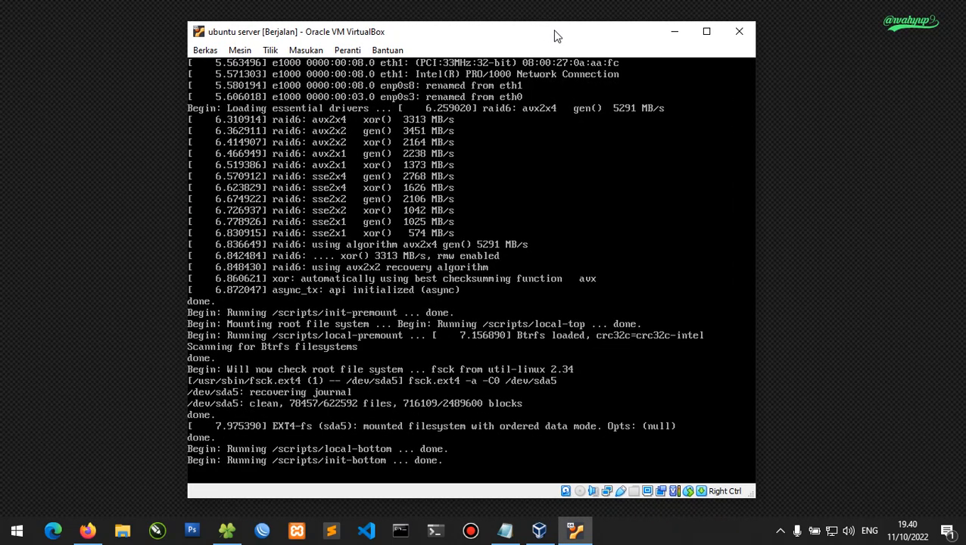
Step: Log in to the Ubuntu server console with the account's username and password
drag(555, 36, 562, 33)
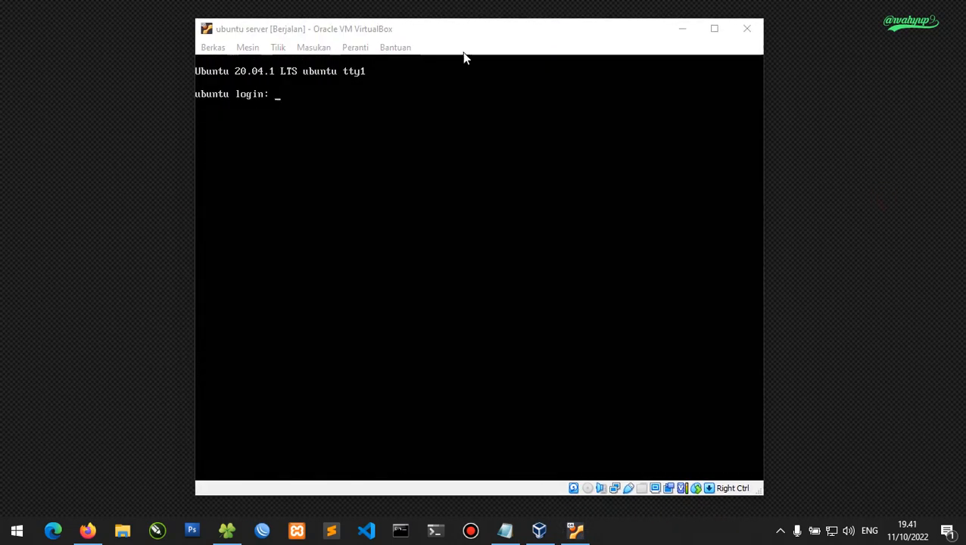
click(402, 28)
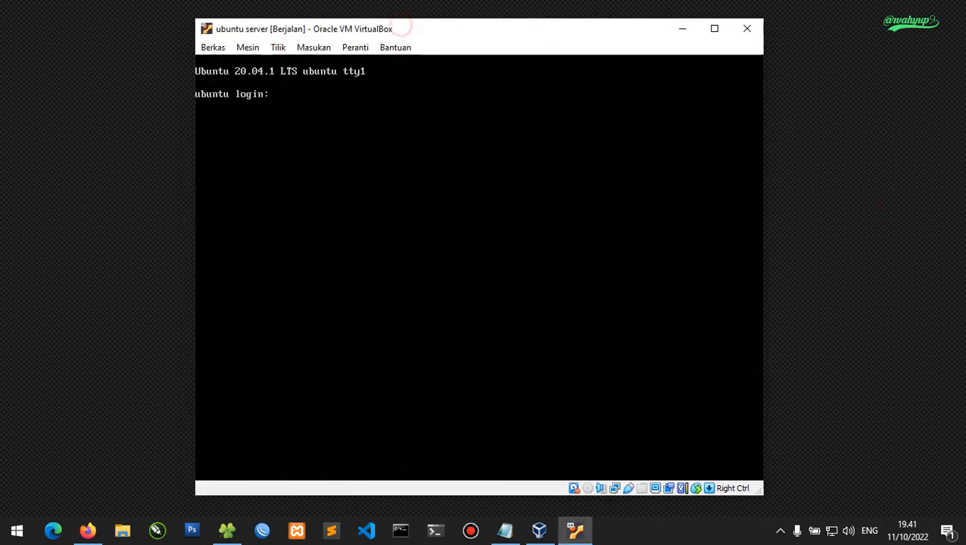
text(wahyu)
key(Return)
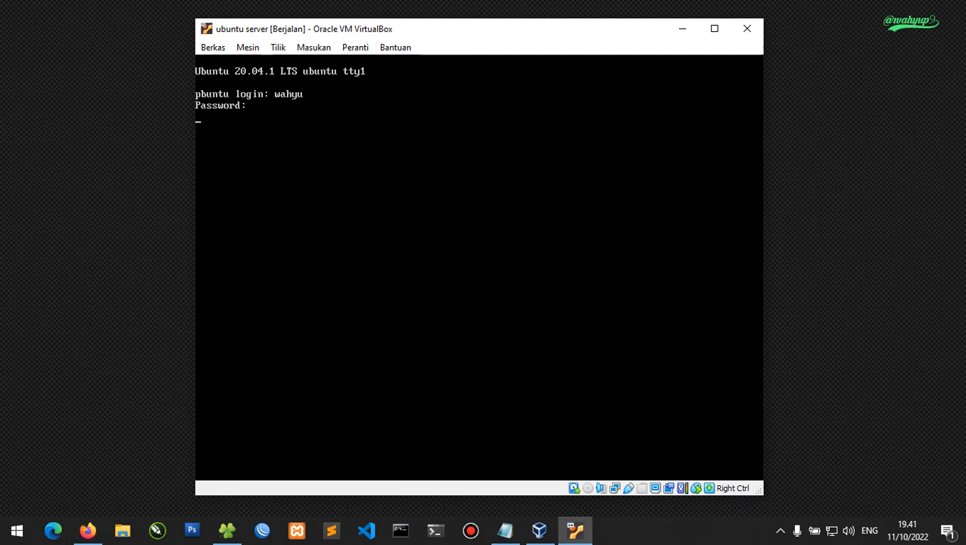
key(Return)
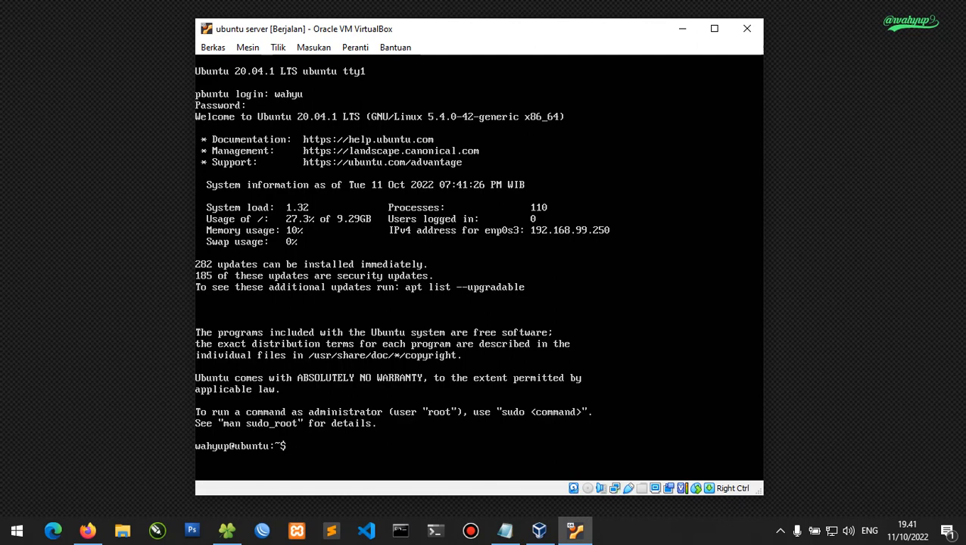
Step: List the home directory's contents with ls and clear the terminal screen
text(ls)
key(Return)
text(clear)
key(Return)
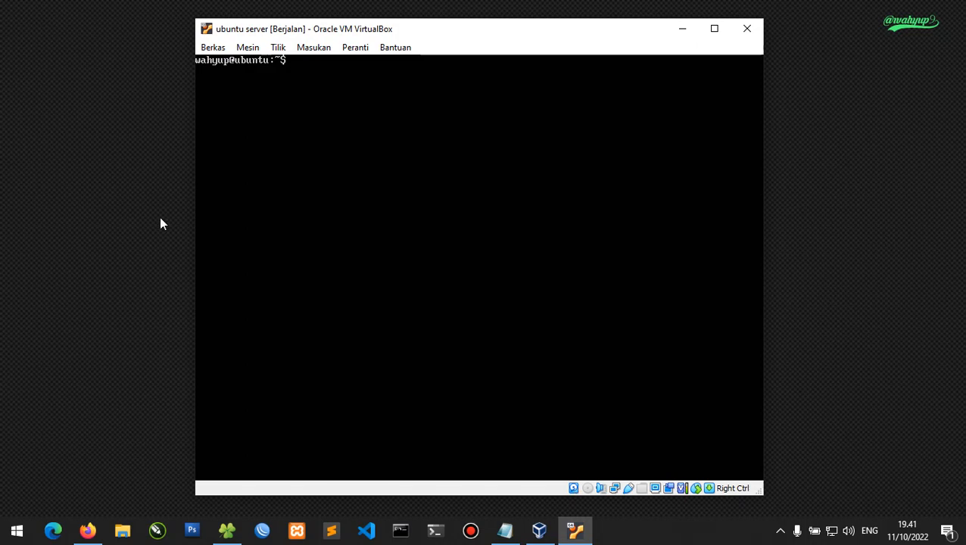
Step: Run htop to view the server's processes and memory usage, and suspend it to return to the shell
text(htop)
key(Return)
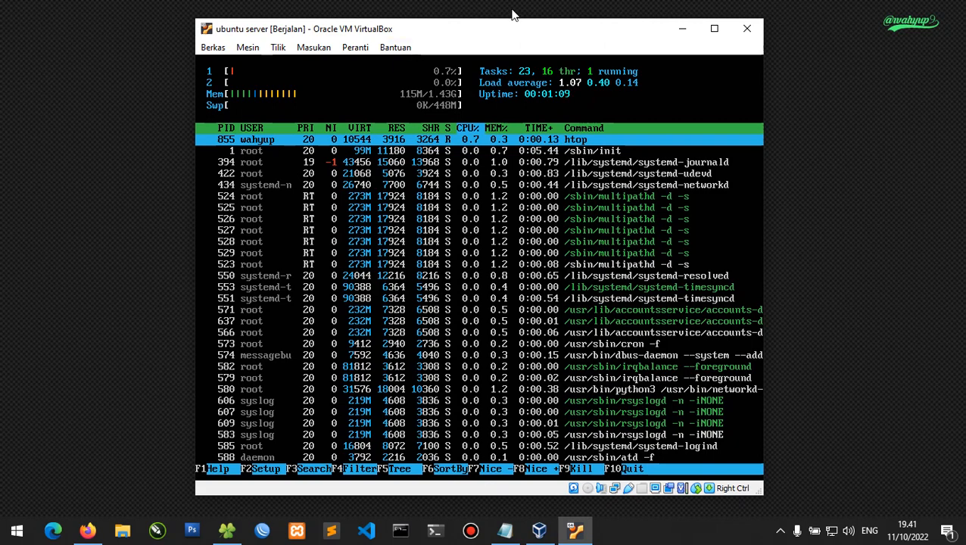
key(ctrl+z)
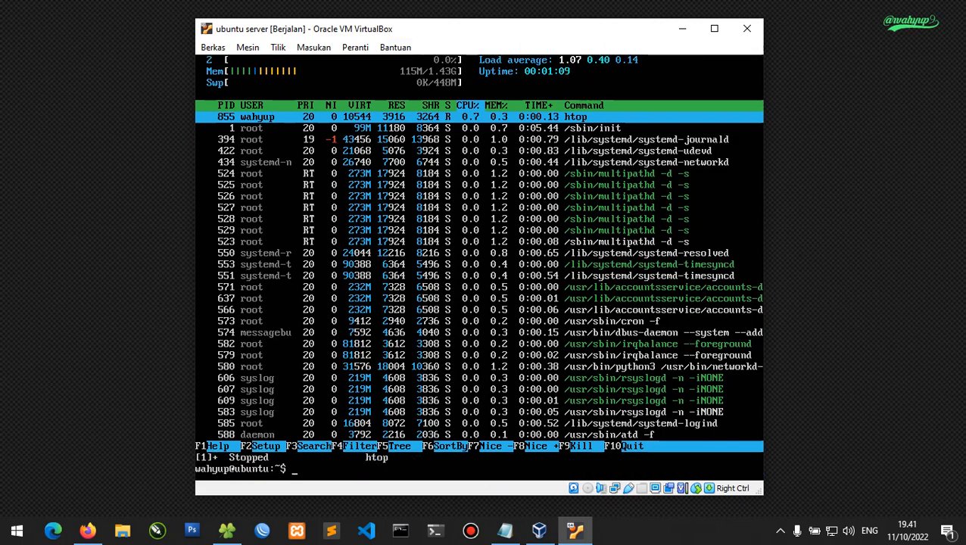
Step: List the home directory's contents again and display the disk's partition layout with lsblk
text(ls)
key(Return)
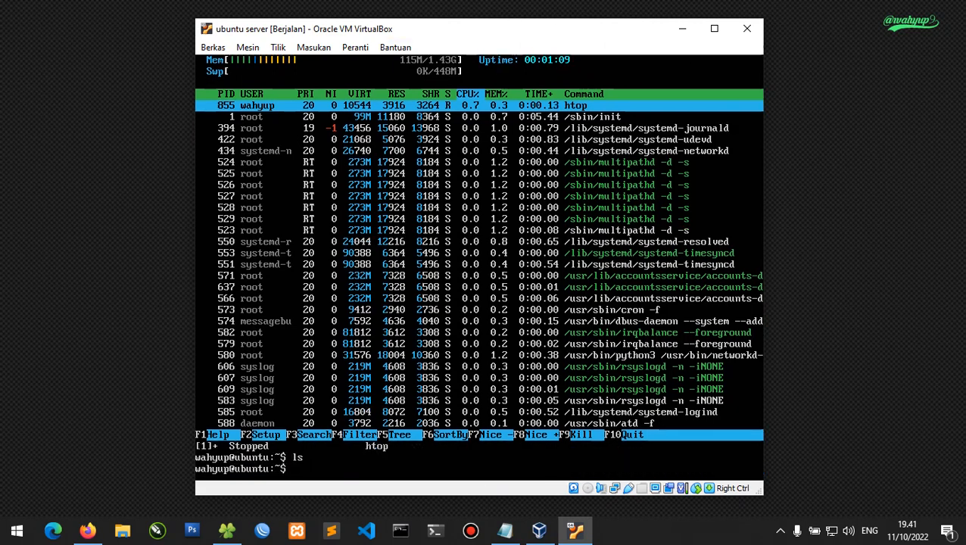
text(lsb)
key(Tab)
key(Tab)
text(lk)
key(Return)
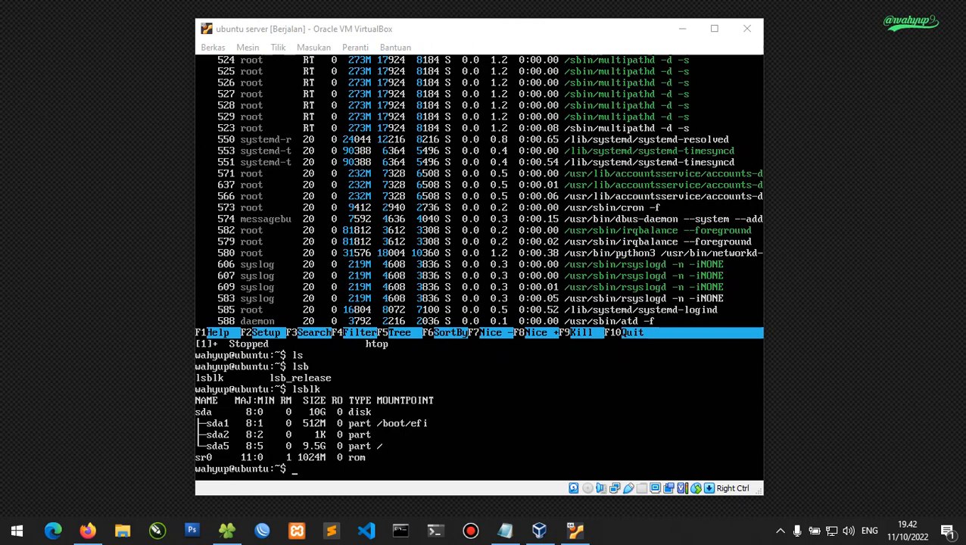
Step: Save the lsblk output to a file named spekhdd.txt in the home directory
click(325, 321)
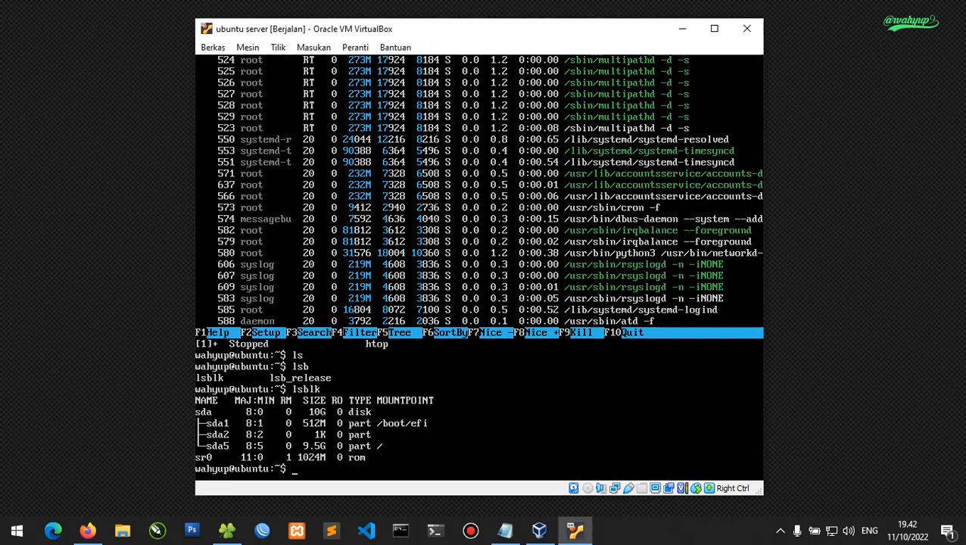
text(lsblk >spekhd)
key(BackSpace)
key(BackSpace)
text(hdd.txt)
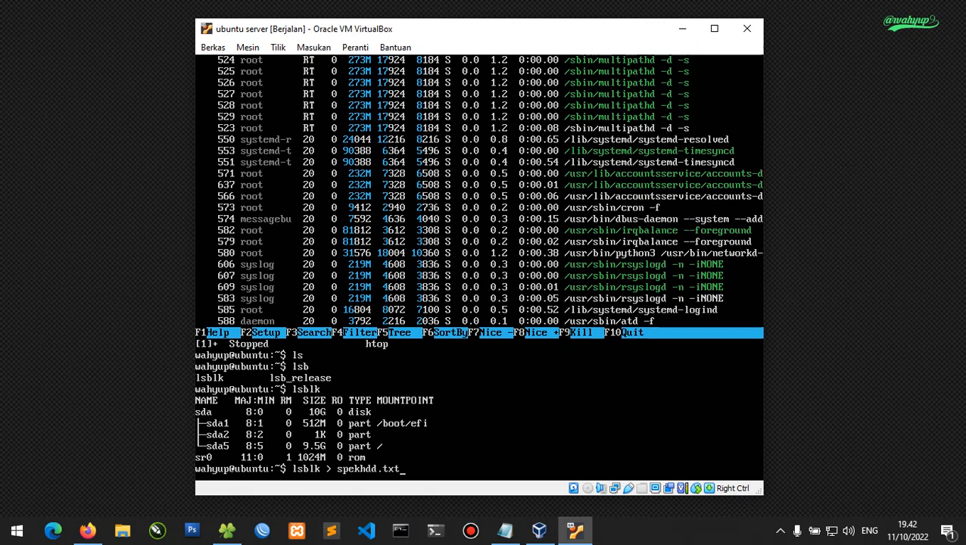
key(Return)
Step: Open spekhdd.txt in nano to check its saved partition listing, and suspend the editor to return to the shell
text(nano )
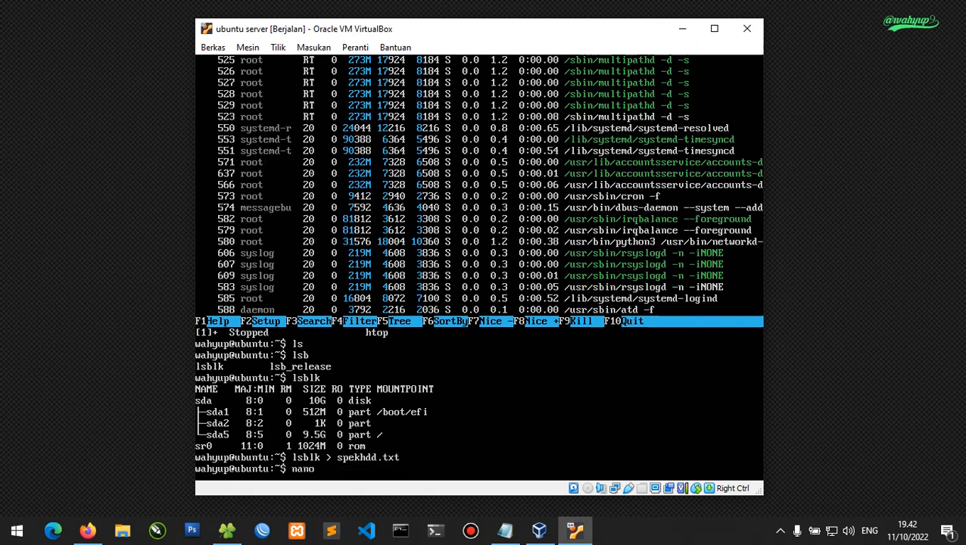
text(sp)
key(Tab)
key(Return)
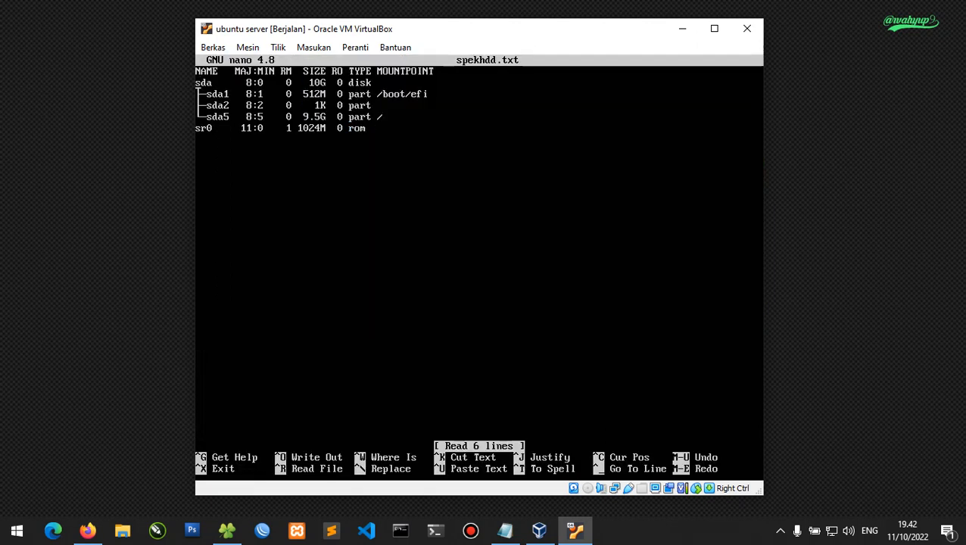
key(Down)
key(Down)
key(shift+Down)
key(Down)
key(ctrl+z)
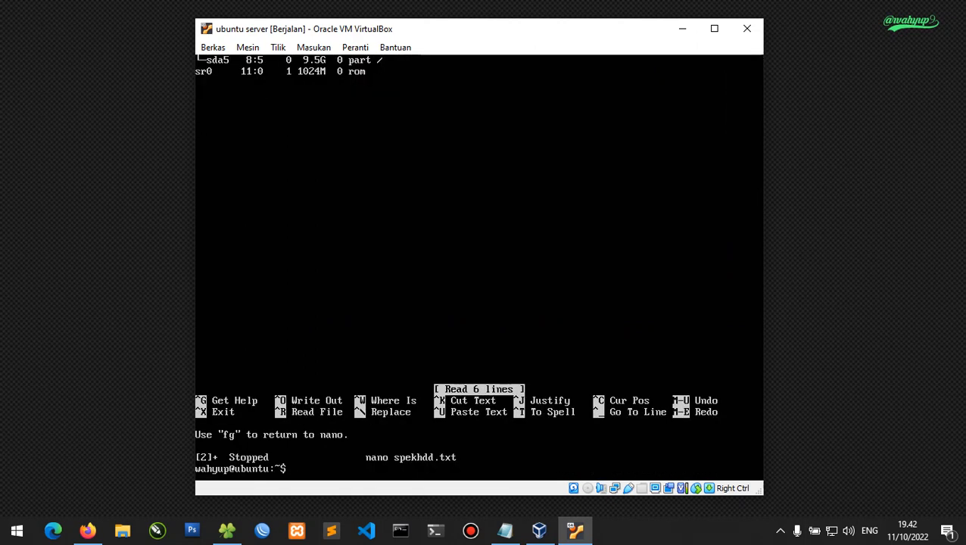